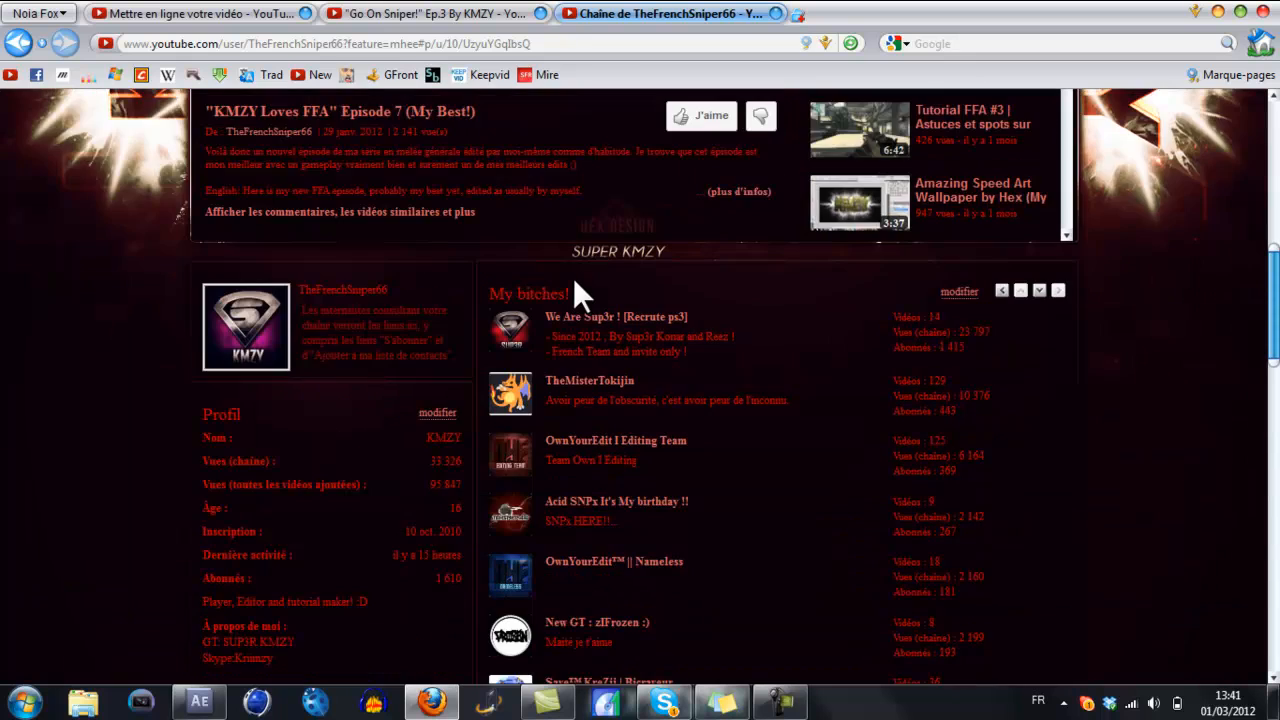
pyautogui.scroll(5, 573, 277)
pyautogui.scroll(3, 573, 277)
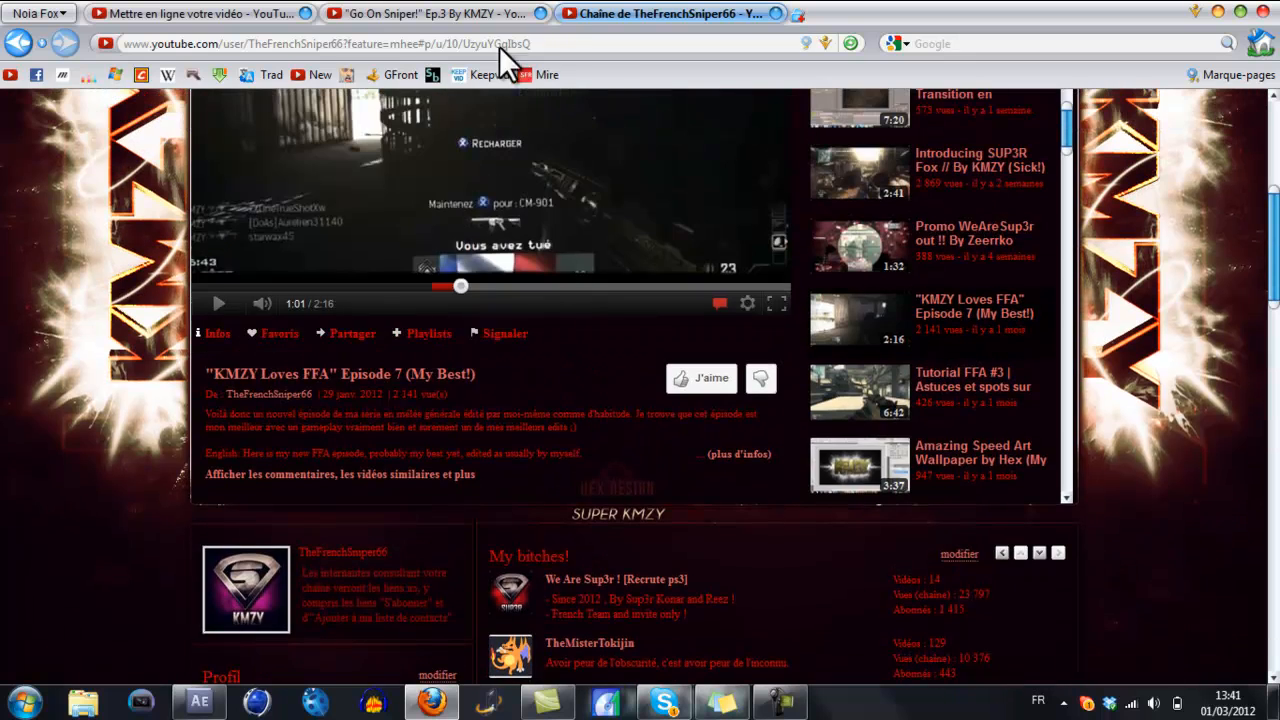
pyautogui.scroll(1, 486, 186)
pyautogui.scroll(4, 629, 277)
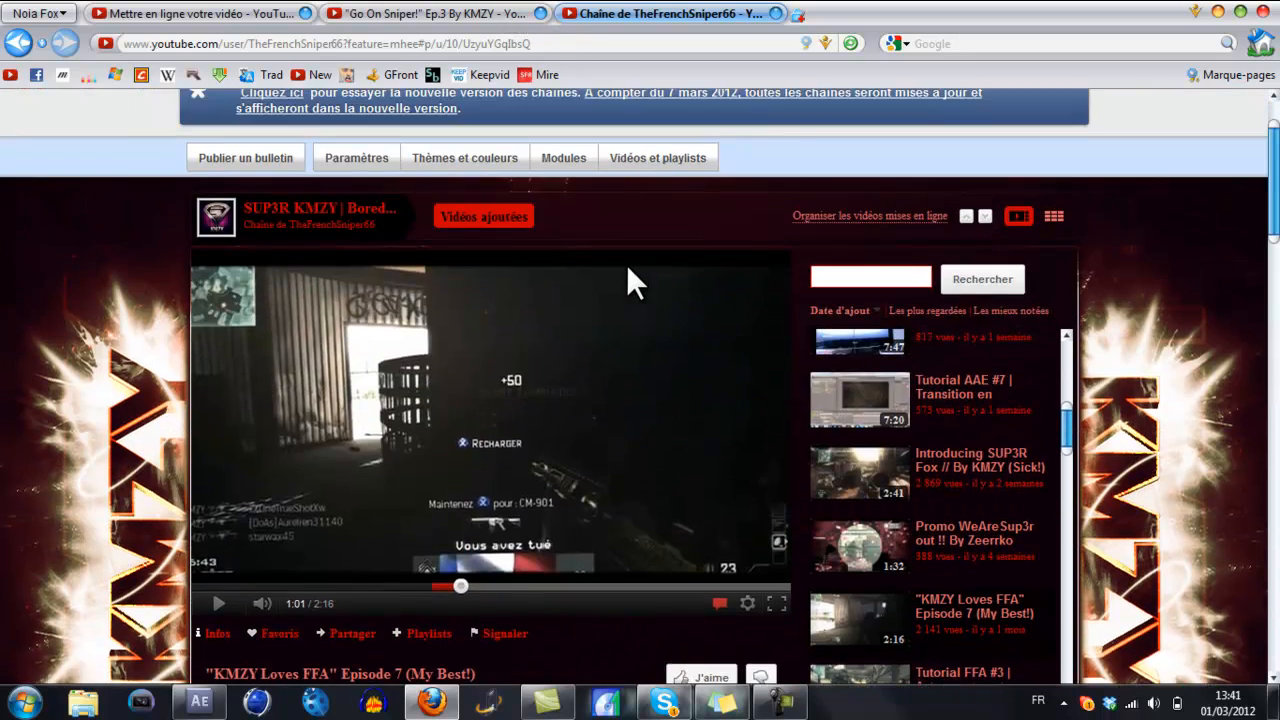
pyautogui.scroll(-3, 629, 277)
pyautogui.scroll(2, 600, 285)
pyautogui.scroll(-2, 590, 281)
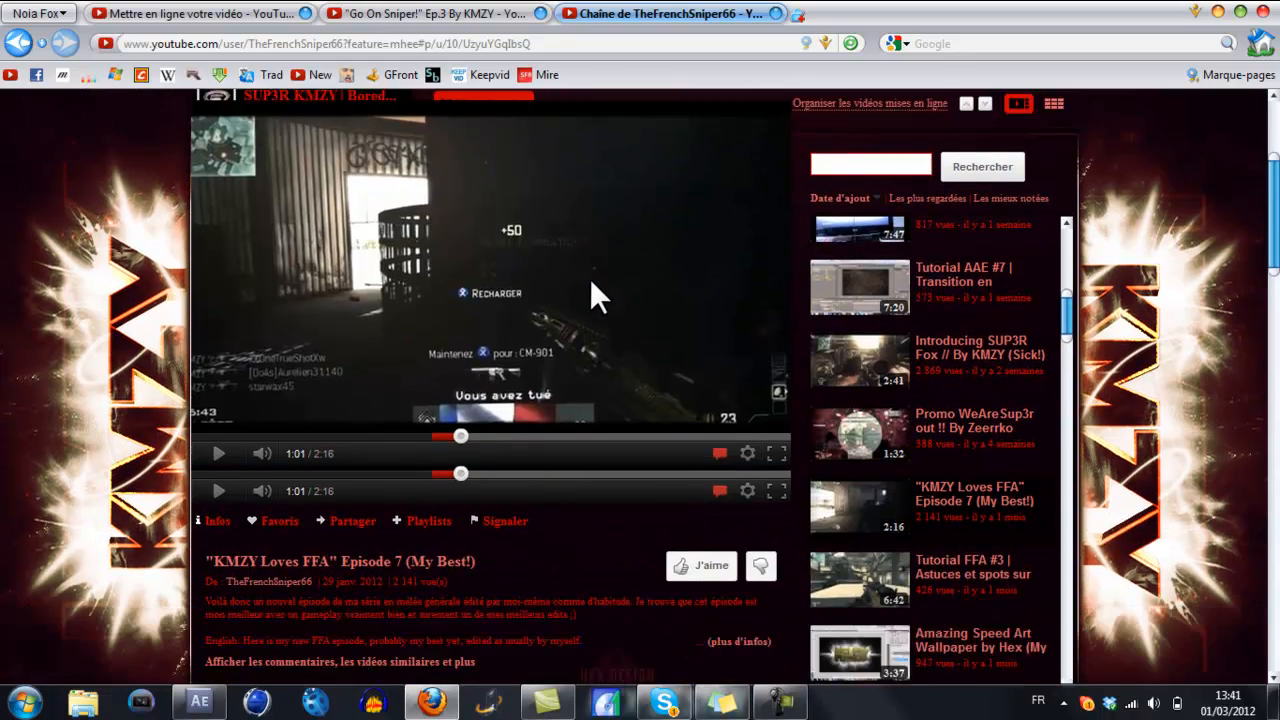
pyautogui.scroll(5, 590, 281)
pyautogui.scroll(-2, 590, 281)
pyautogui.scroll(1, 590, 280)
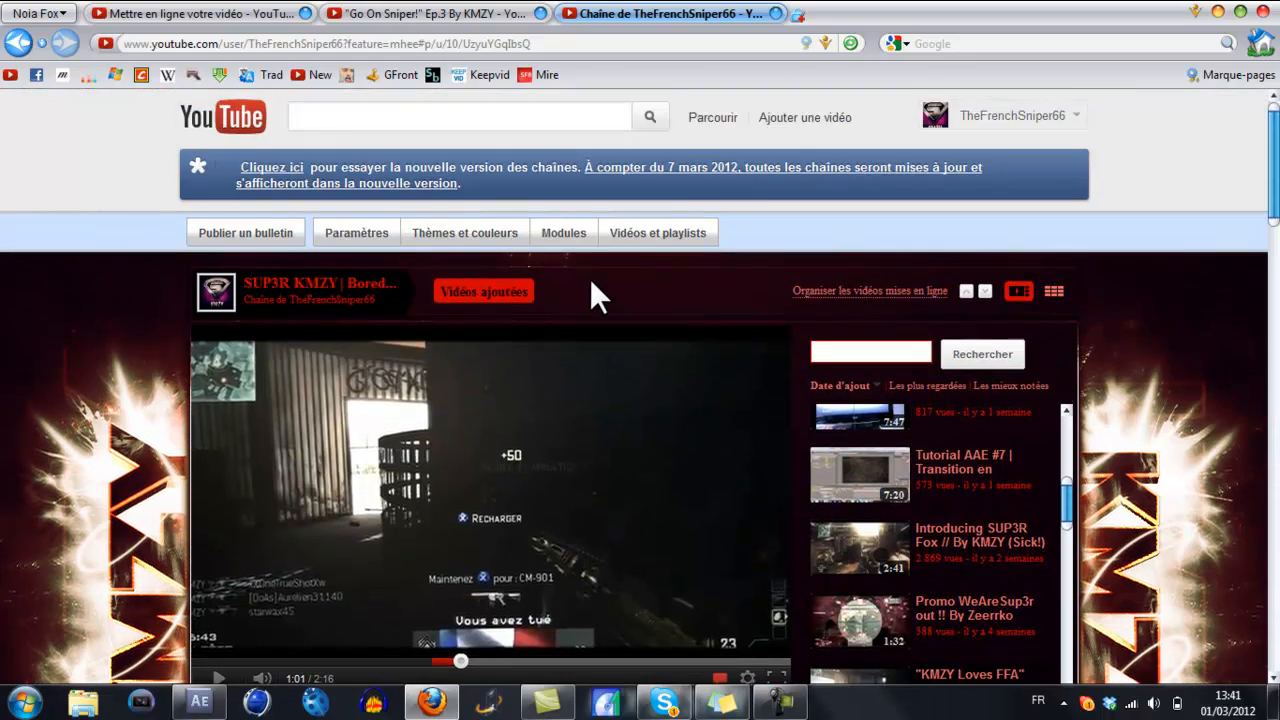
pyautogui.scroll(-3, 590, 280)
pyautogui.scroll(3, 590, 280)
pyautogui.scroll(-2, 590, 280)
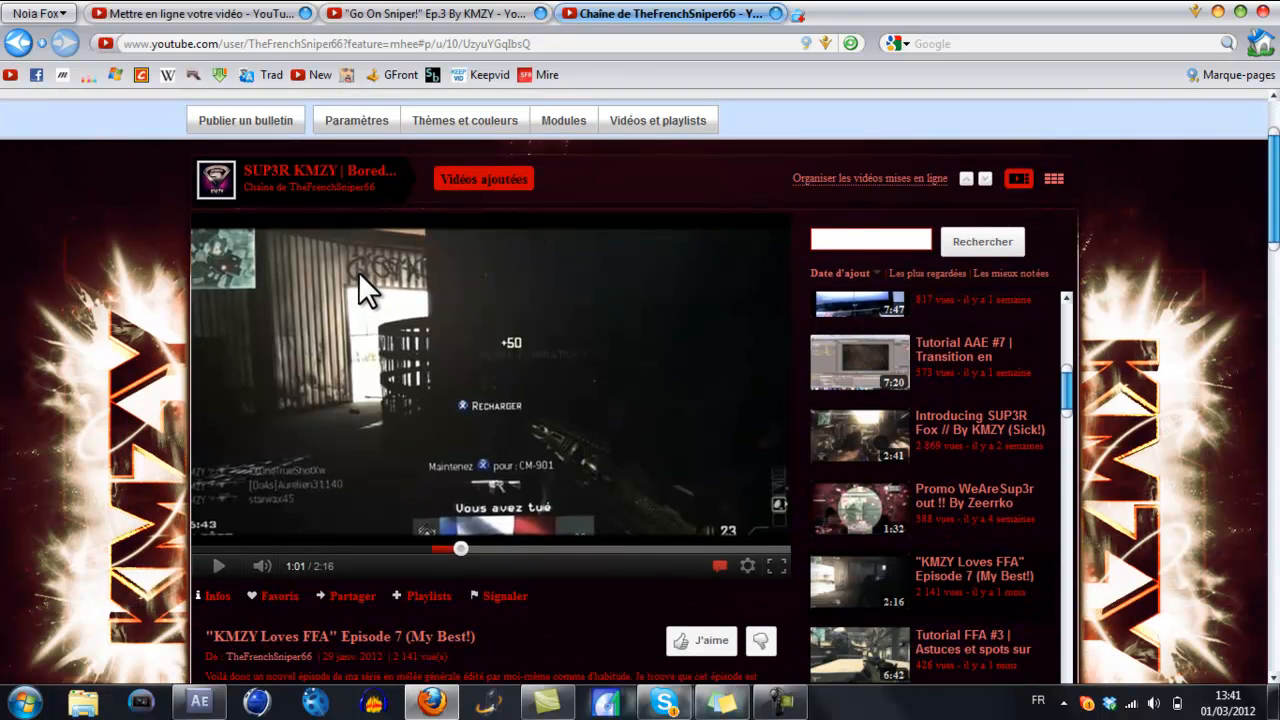
pyautogui.scroll(-1, 358, 271)
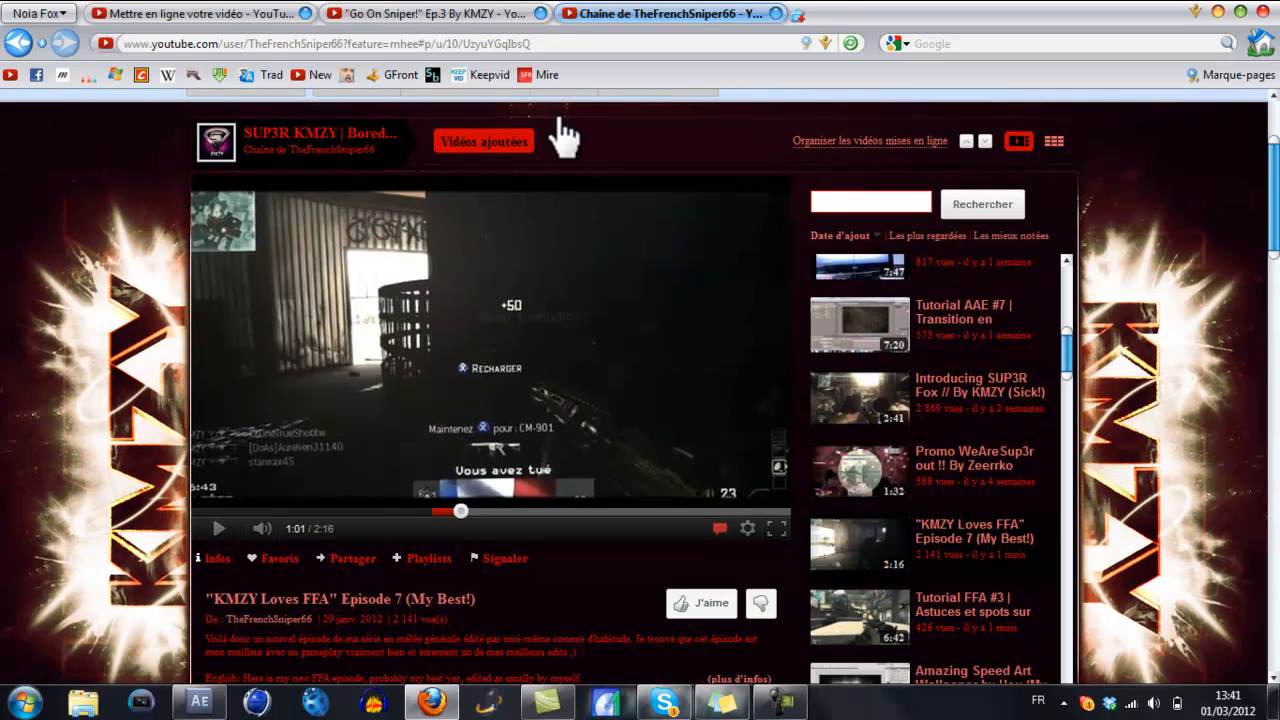
# Step: Close the video upload page and the "Go On Sniper!" Ep.3 page, keeping only the channel page open
pyautogui.click(257, 14)
pyautogui.click(505, 25)
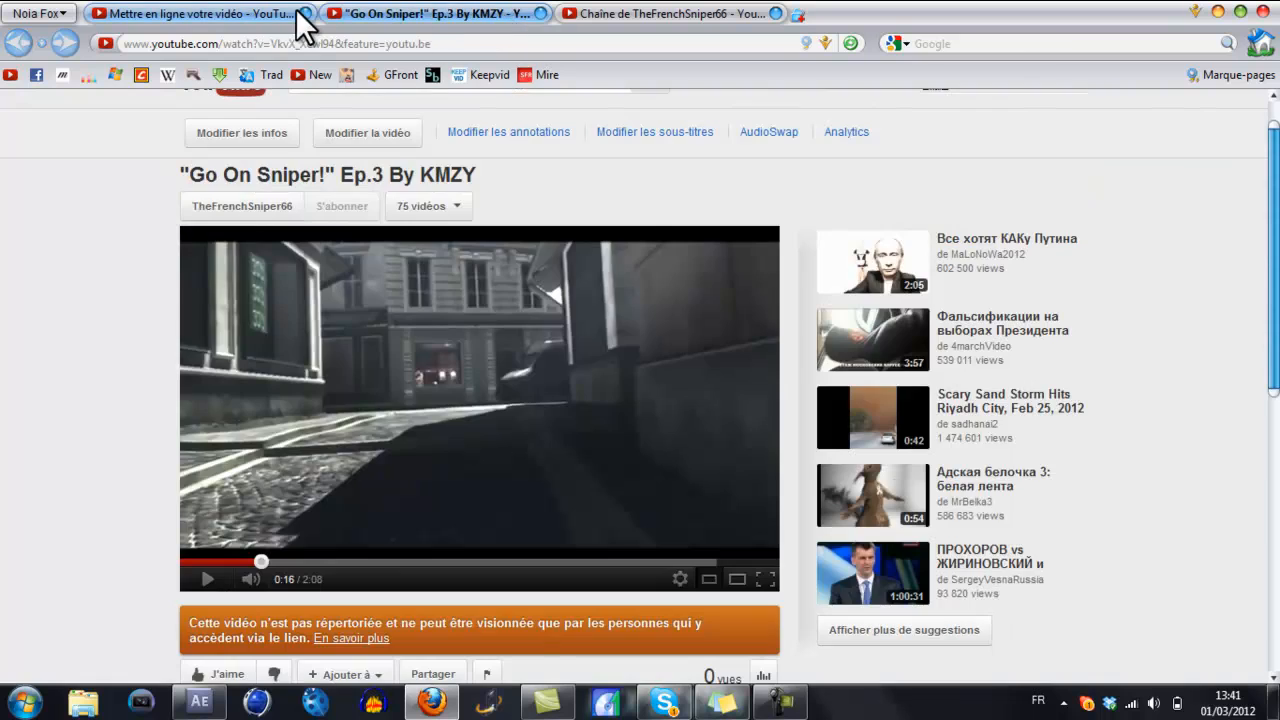
pyautogui.click(305, 13)
pyautogui.click(305, 13)
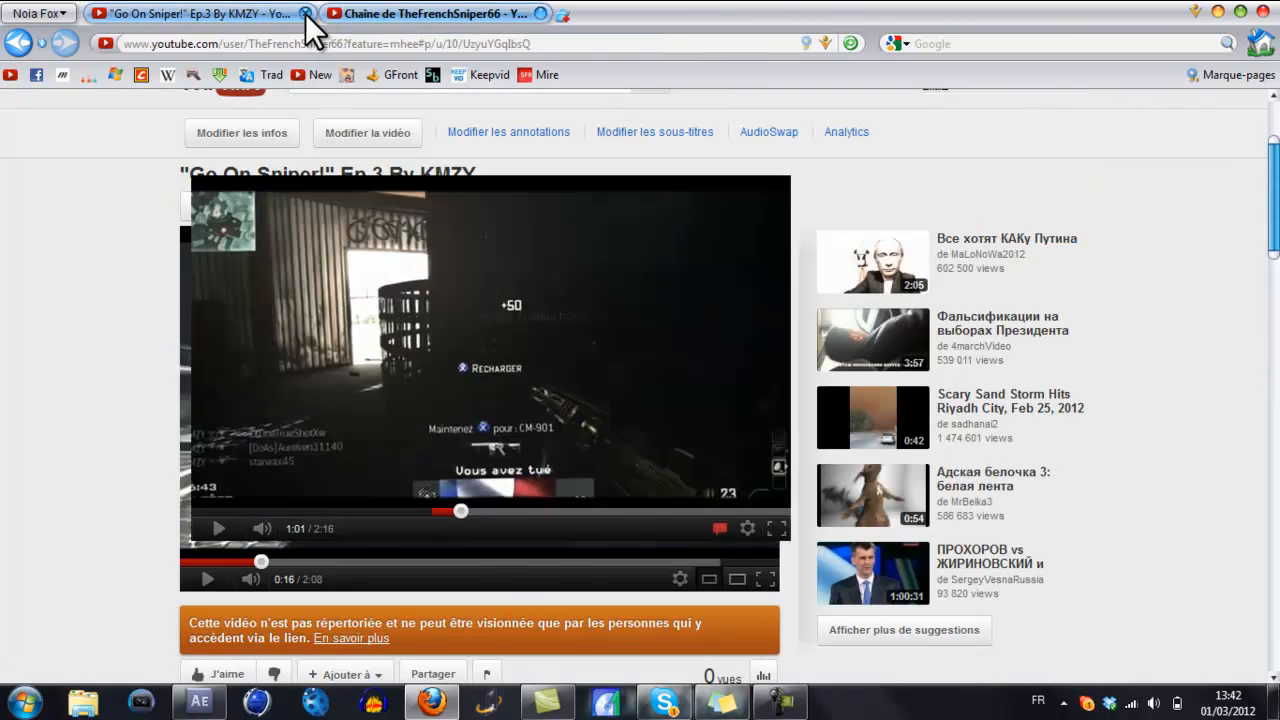
pyautogui.scroll(1, 720, 314)
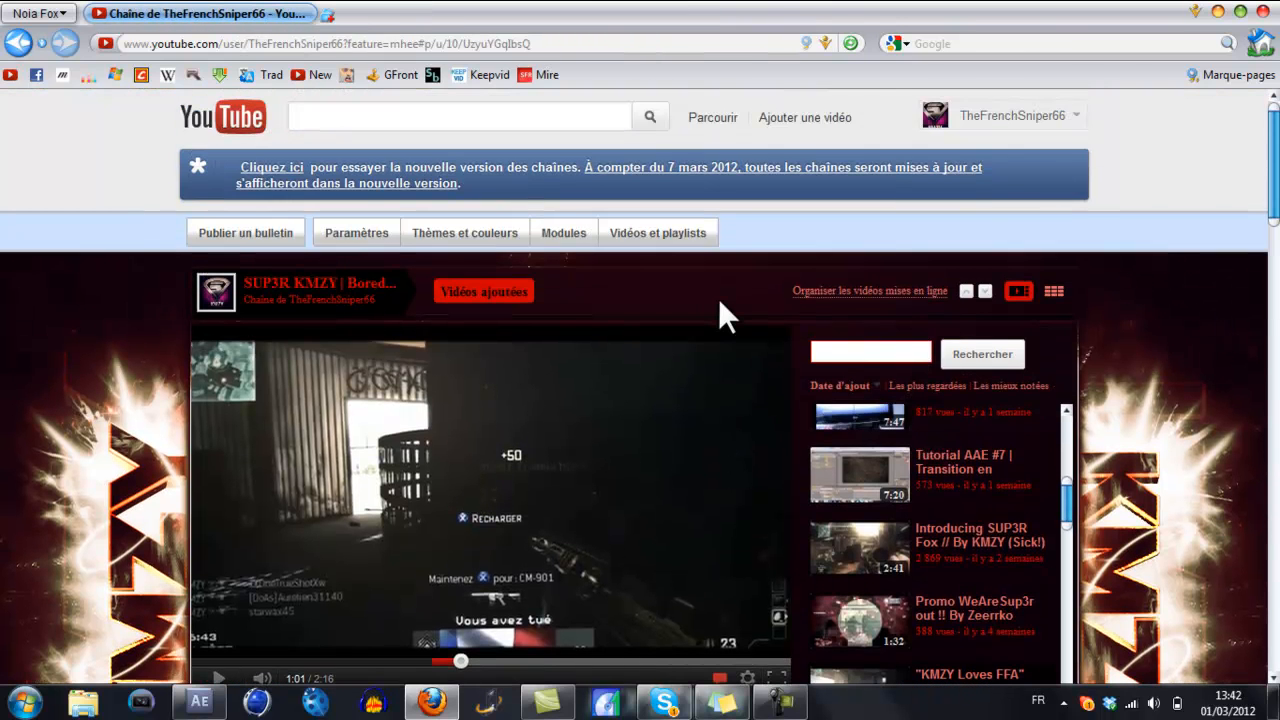
pyautogui.scroll(-5, 543, 257)
pyautogui.scroll(-8, 566, 266)
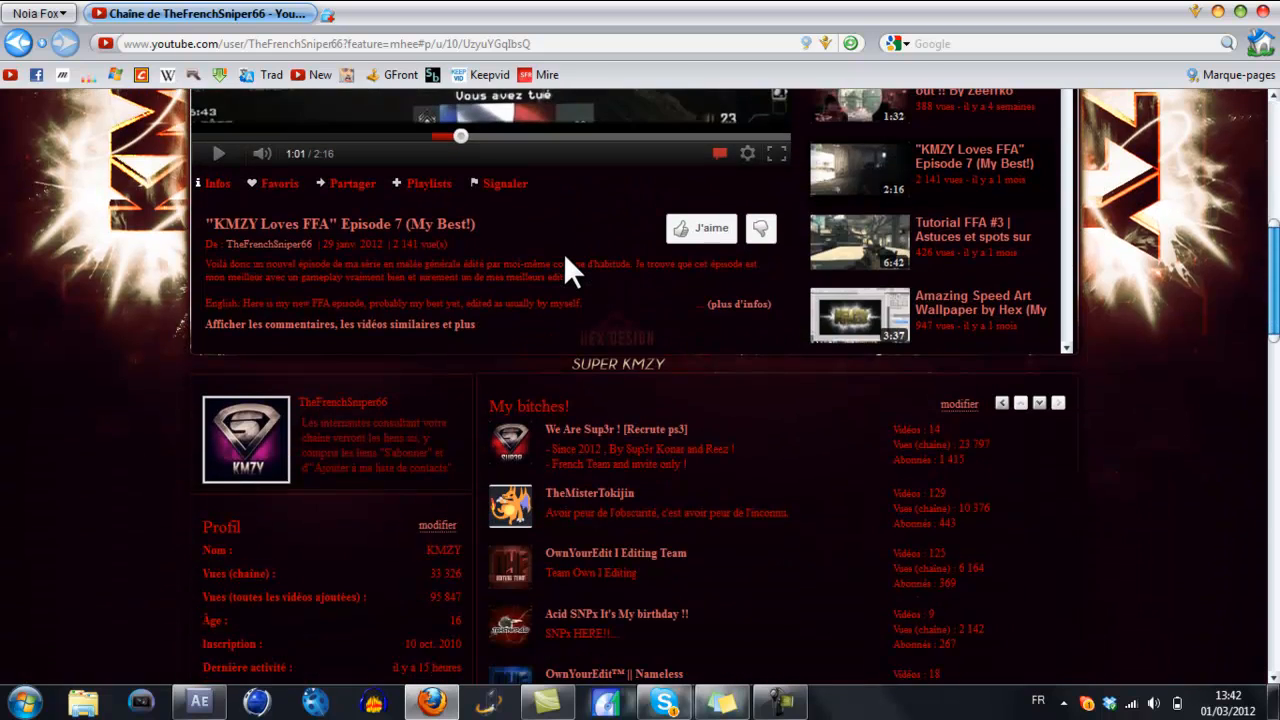
pyautogui.scroll(-5, 565, 256)
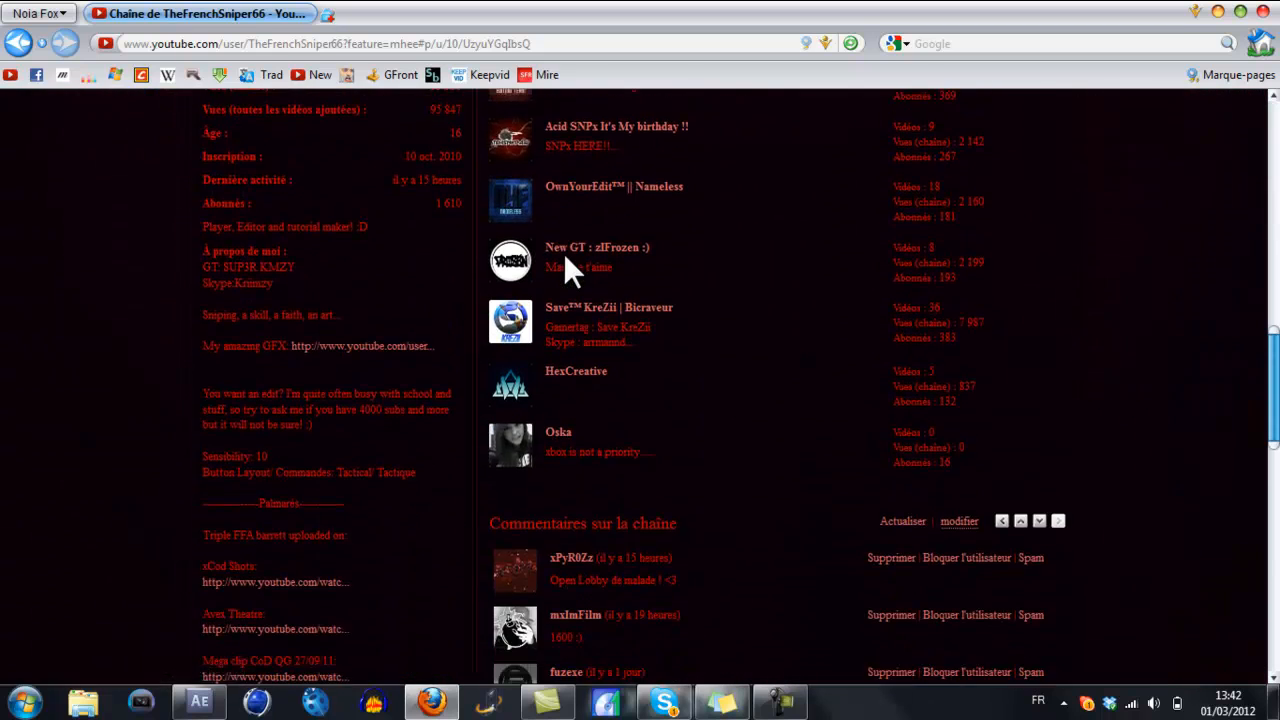
pyautogui.scroll(-8, 570, 262)
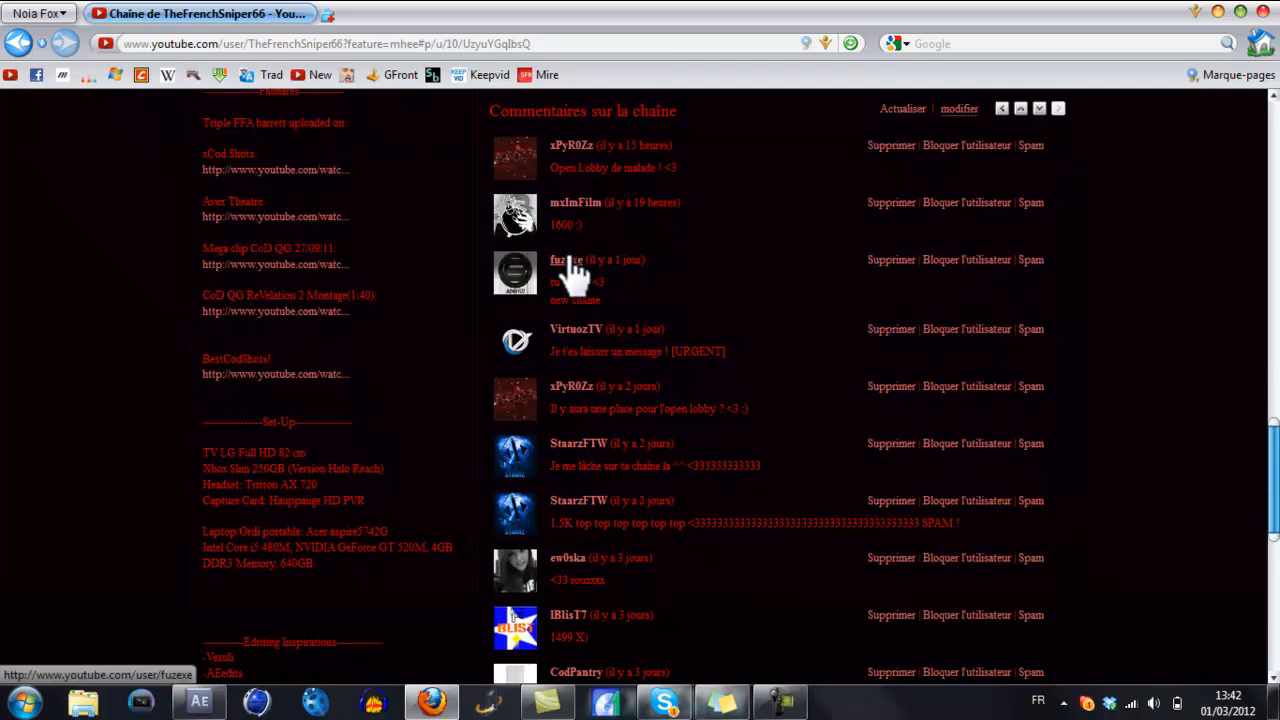
pyautogui.scroll(16, 571, 260)
pyautogui.scroll(10, 563, 252)
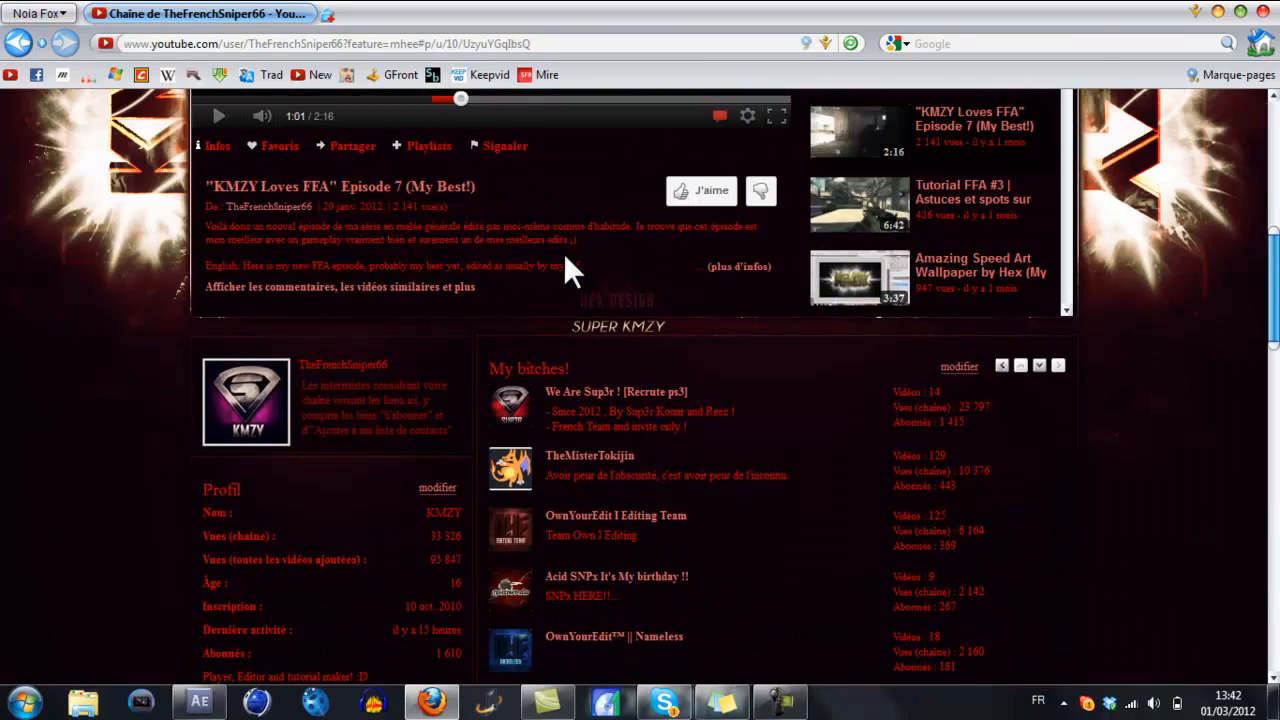
pyautogui.scroll(-3, 563, 251)
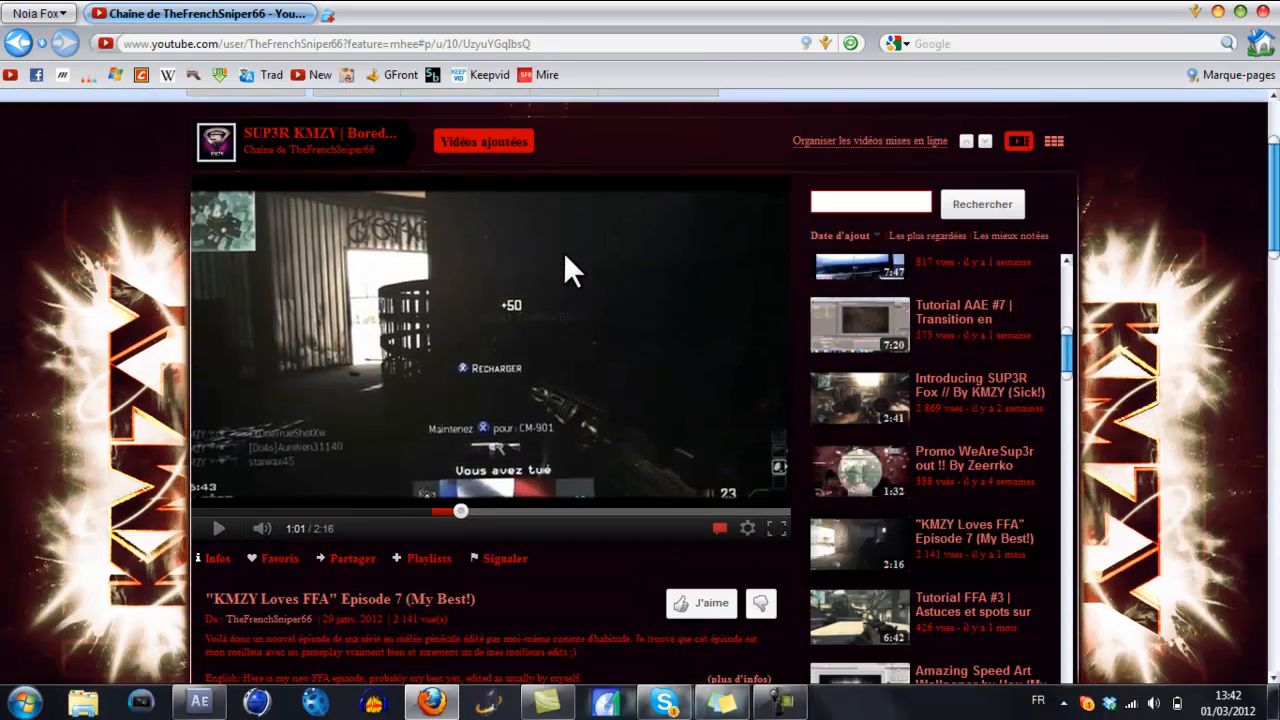
pyautogui.scroll(-4, 357, 263)
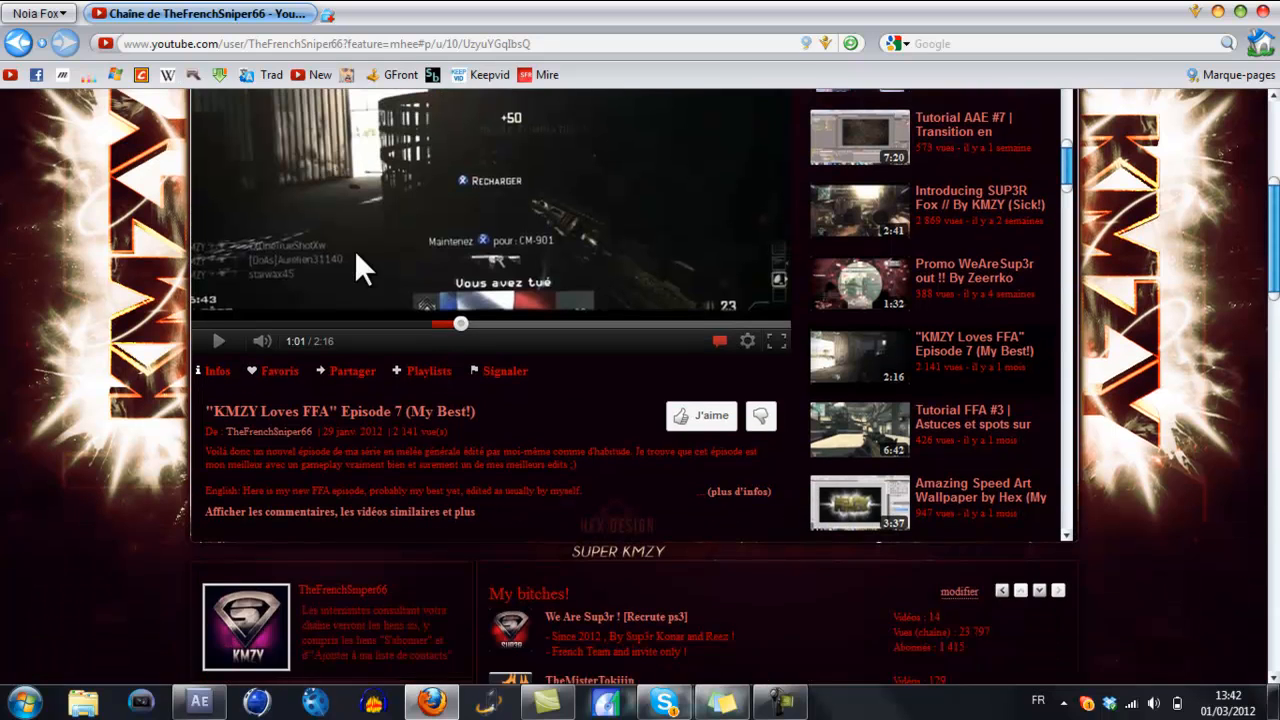
# Step: Replay the transition around 0:57 in the "KMZY Loves FFA" Episode 7 video and pause at 0:59
pyautogui.scroll(2, 410, 300)
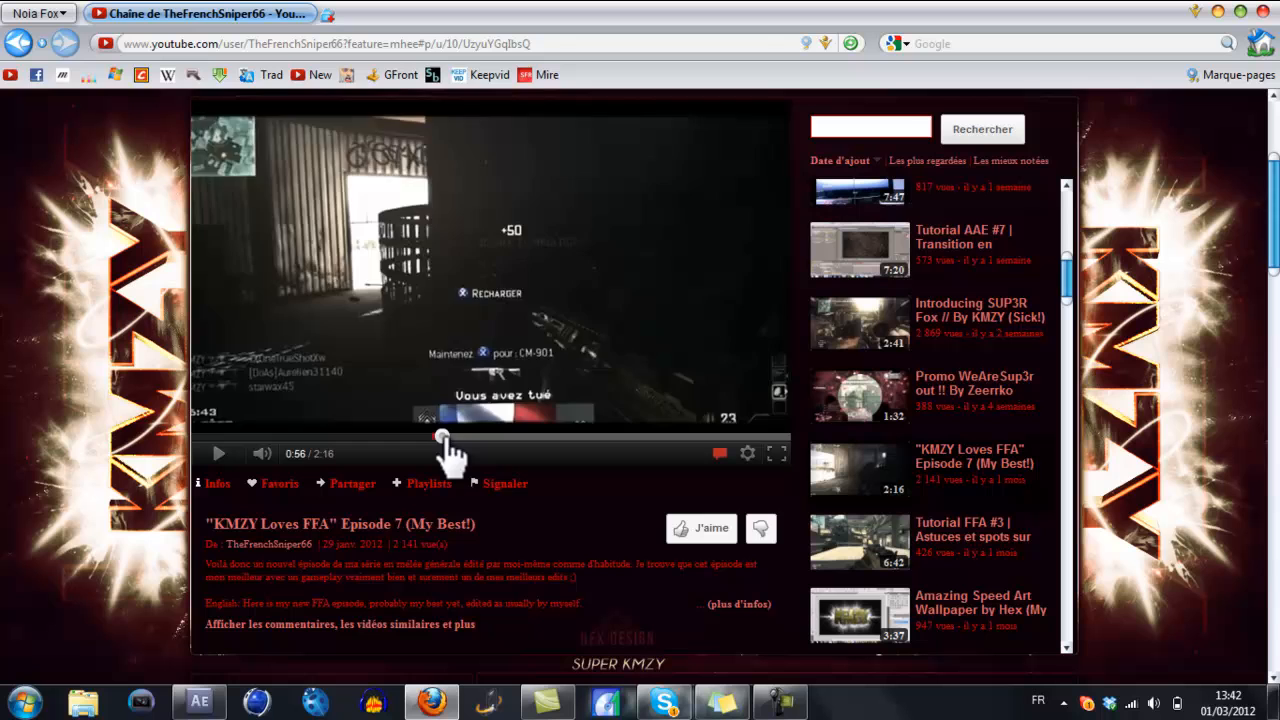
pyautogui.click(443, 437)
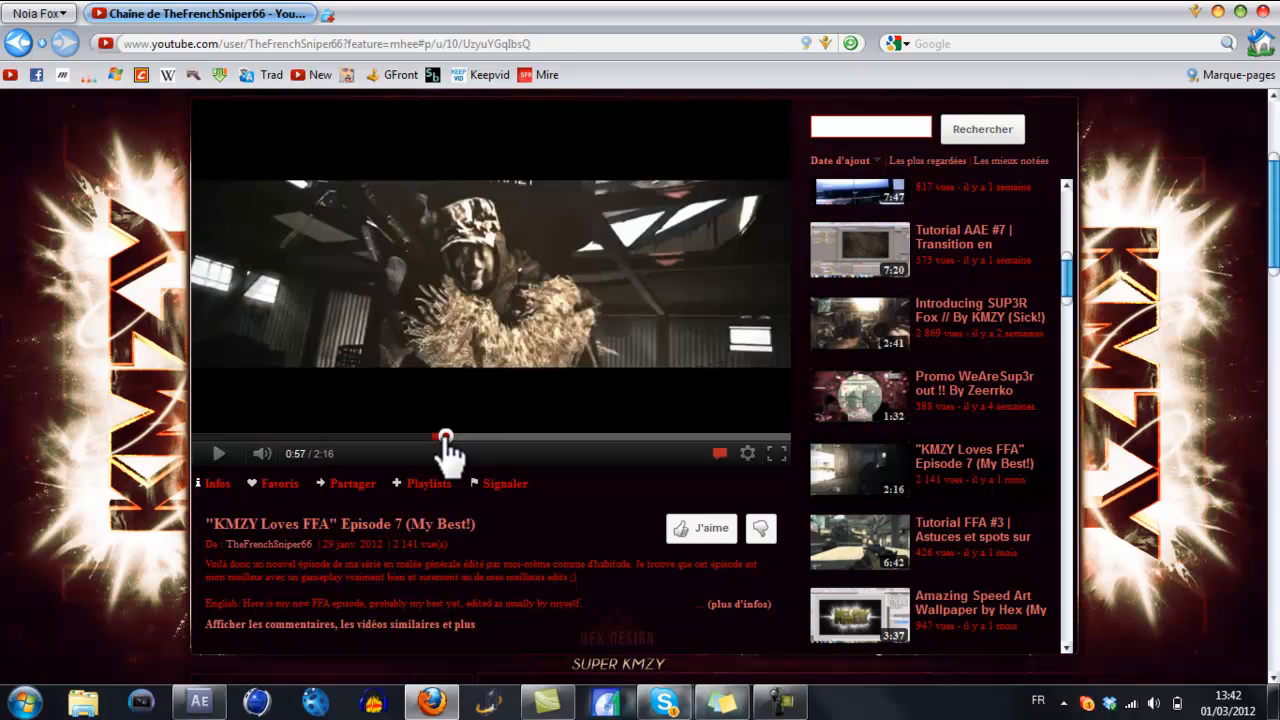
pyautogui.click(433, 436)
pyautogui.click(406, 327)
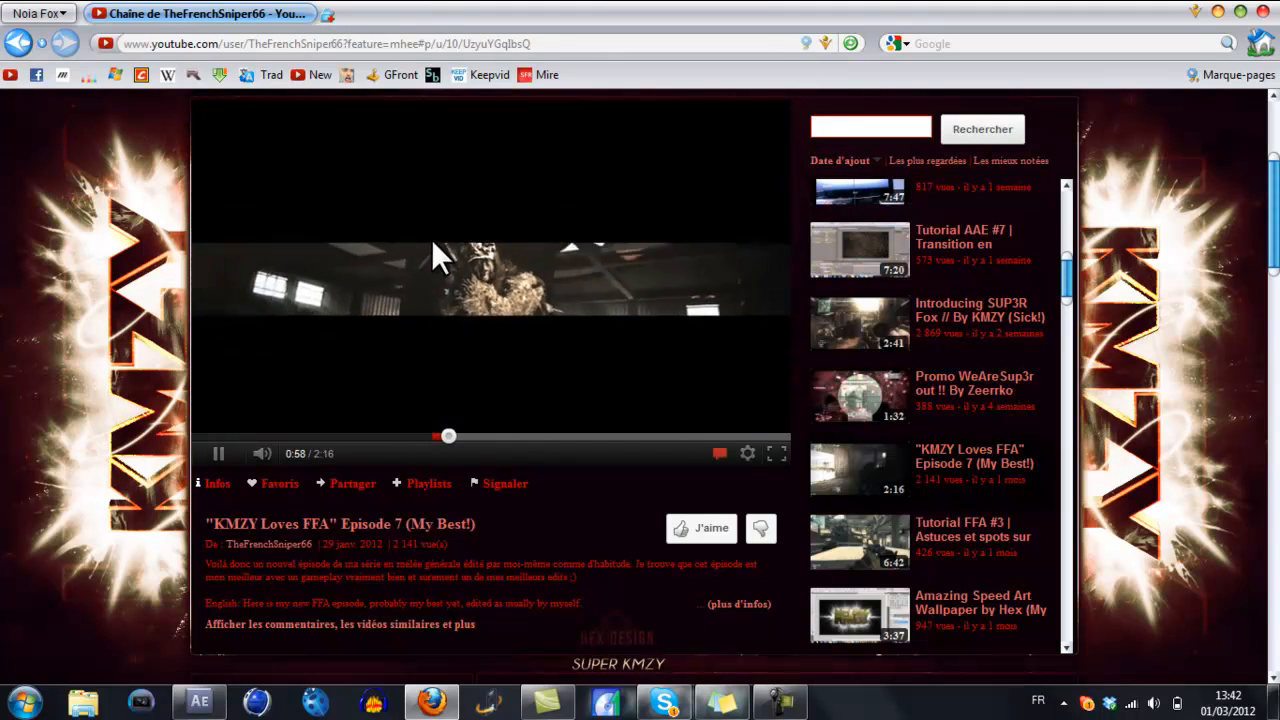
pyautogui.click(416, 320)
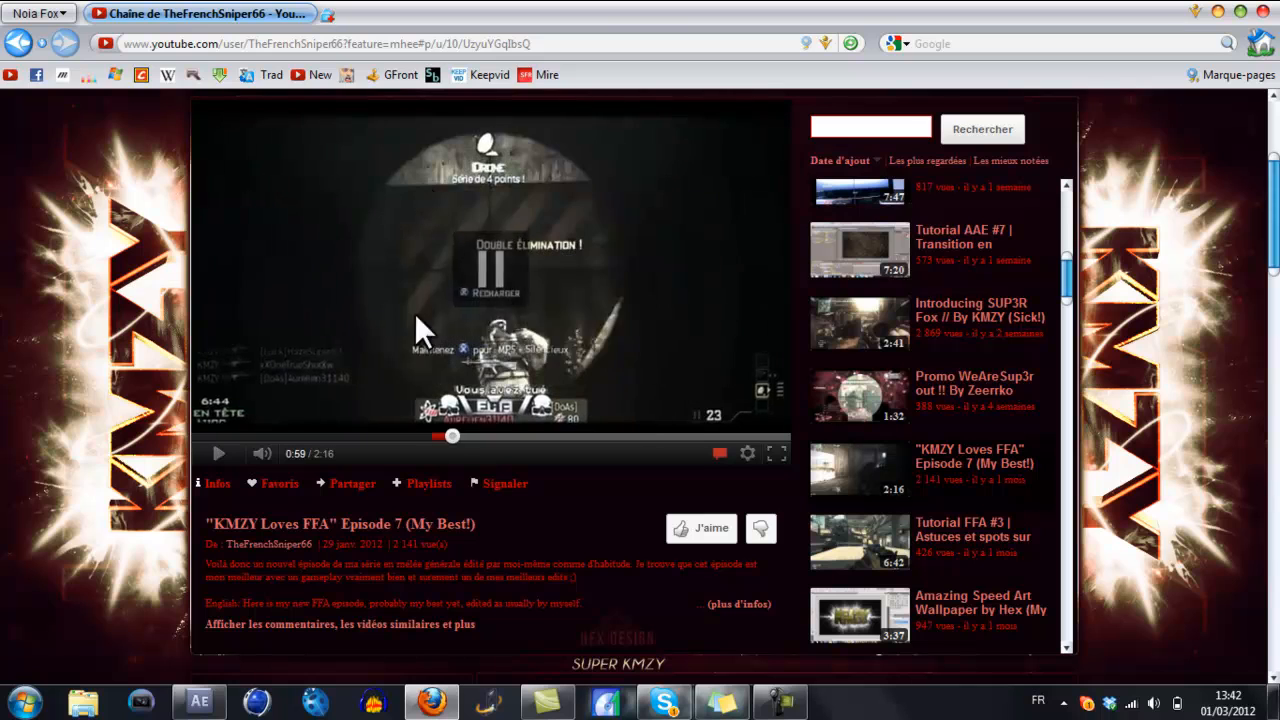
pyautogui.click(431, 436)
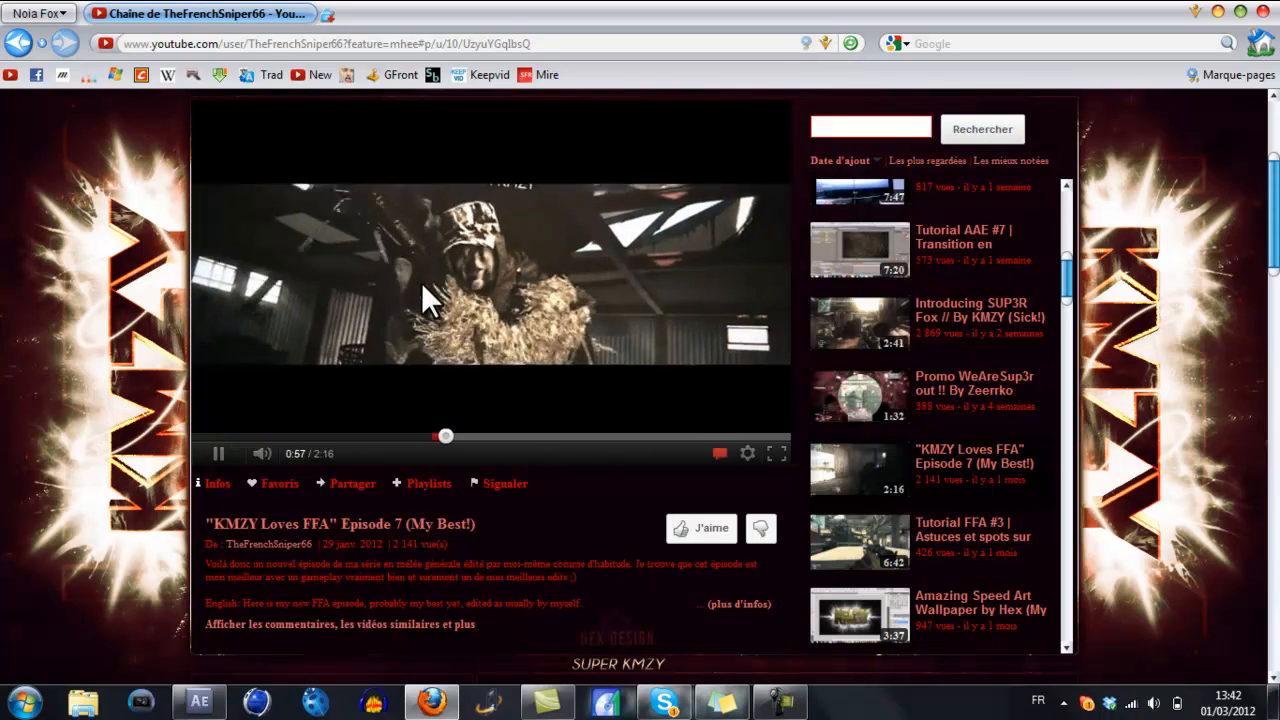
pyautogui.click(421, 282)
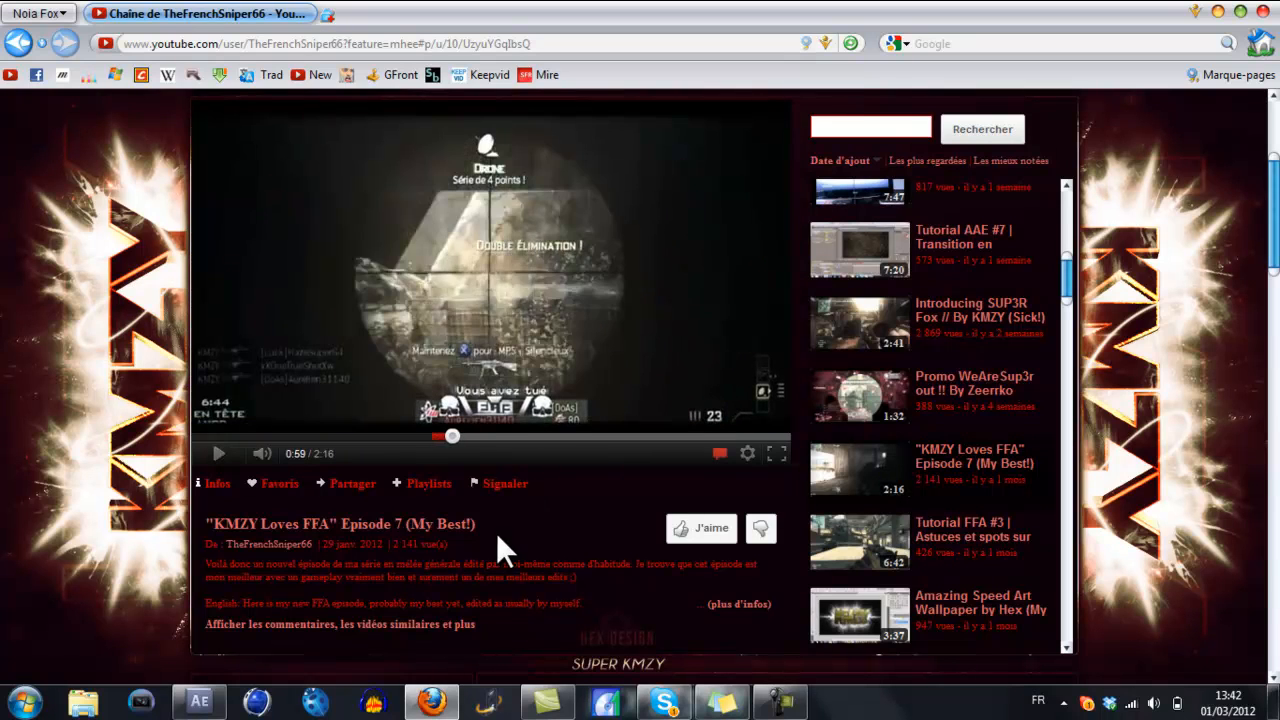
# Step: Switch to After Effects and place the current time at 0;00;05;07, where the second clip starts under the first
pyautogui.click(199, 702)
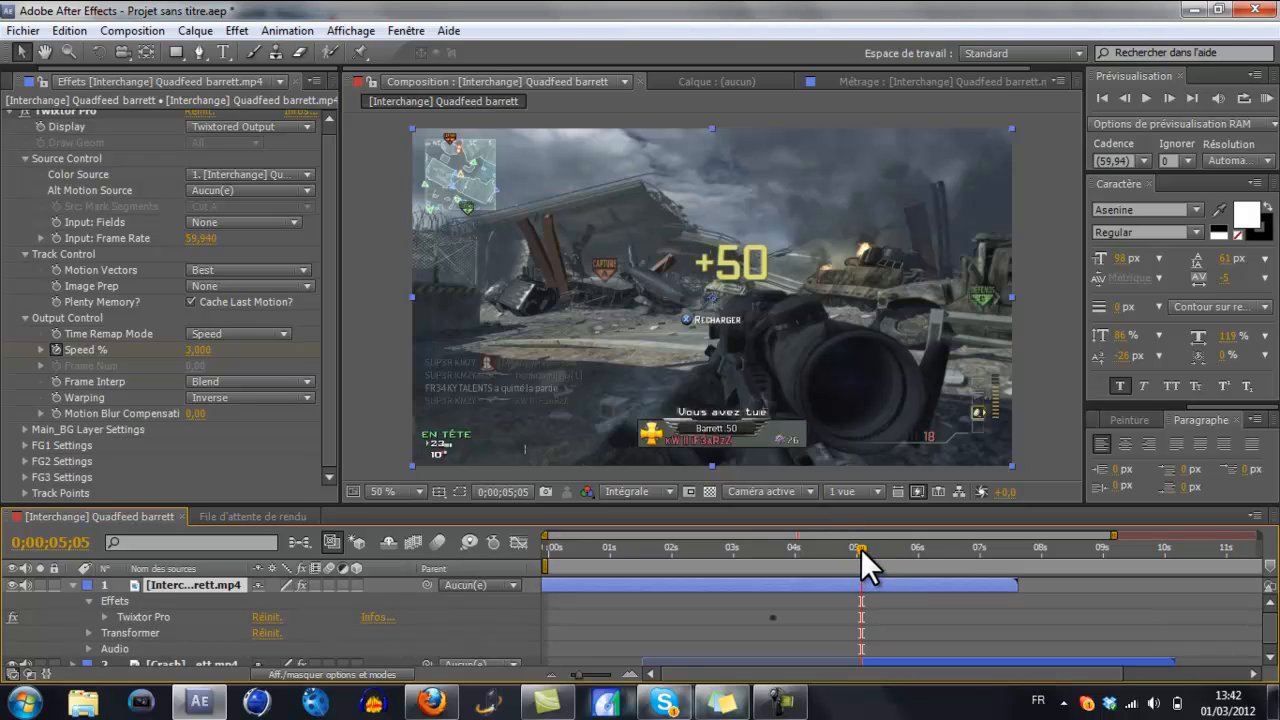
pyautogui.moveTo(861, 549); pyautogui.dragTo(949, 602)
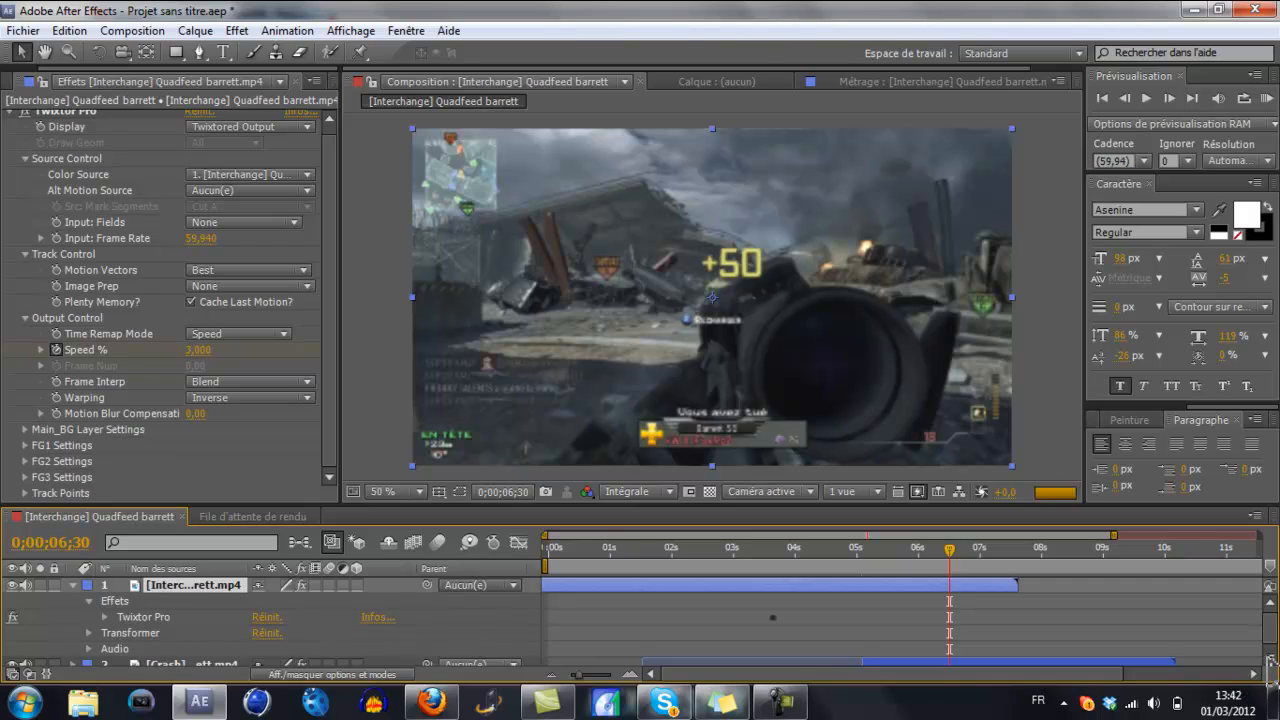
pyautogui.click(1270, 657)
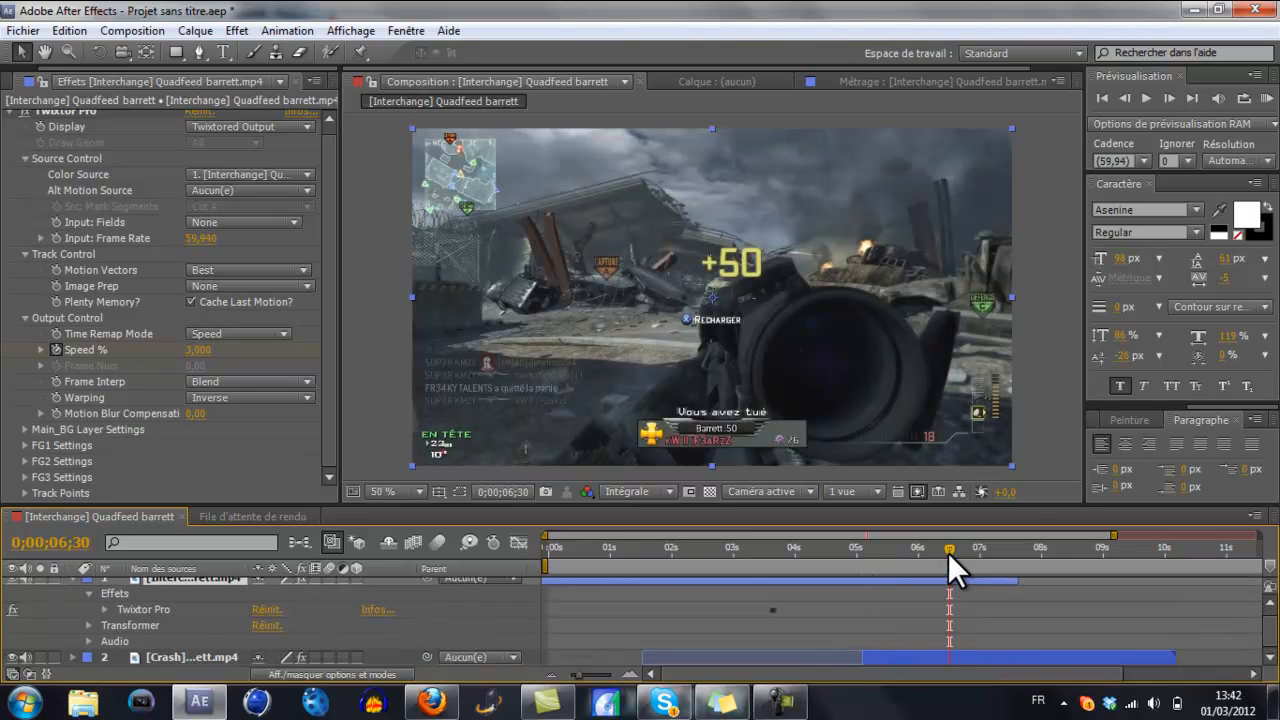
pyautogui.moveTo(948, 552); pyautogui.dragTo(863, 588)
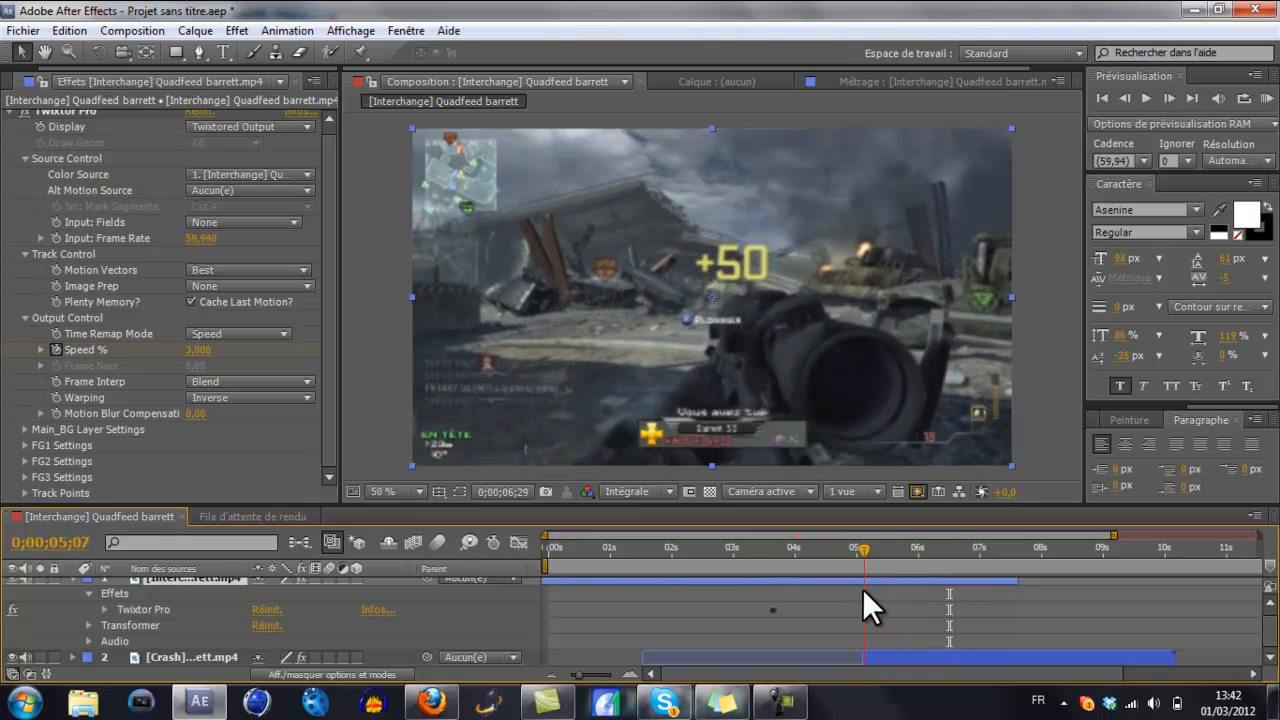
pyautogui.scroll(1, 1270, 612)
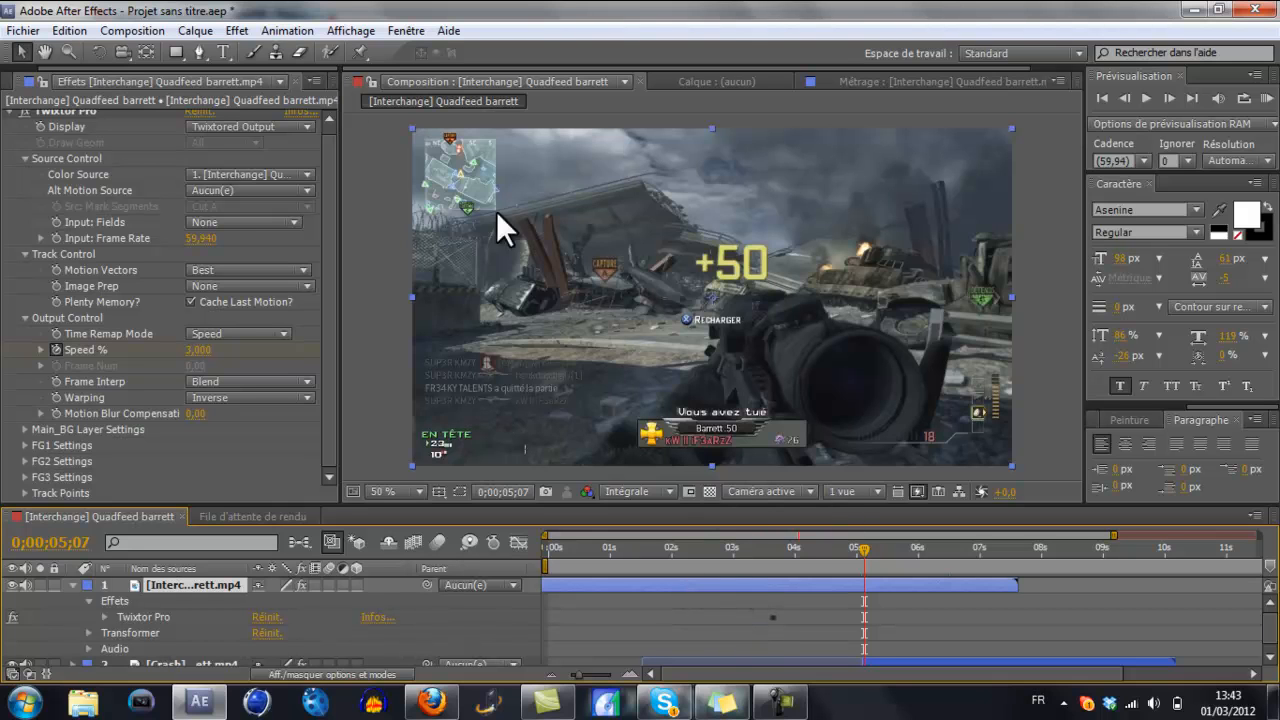
# Step: Apply the Volet carte transition effect to the first clip layer
pyautogui.click(242, 29)
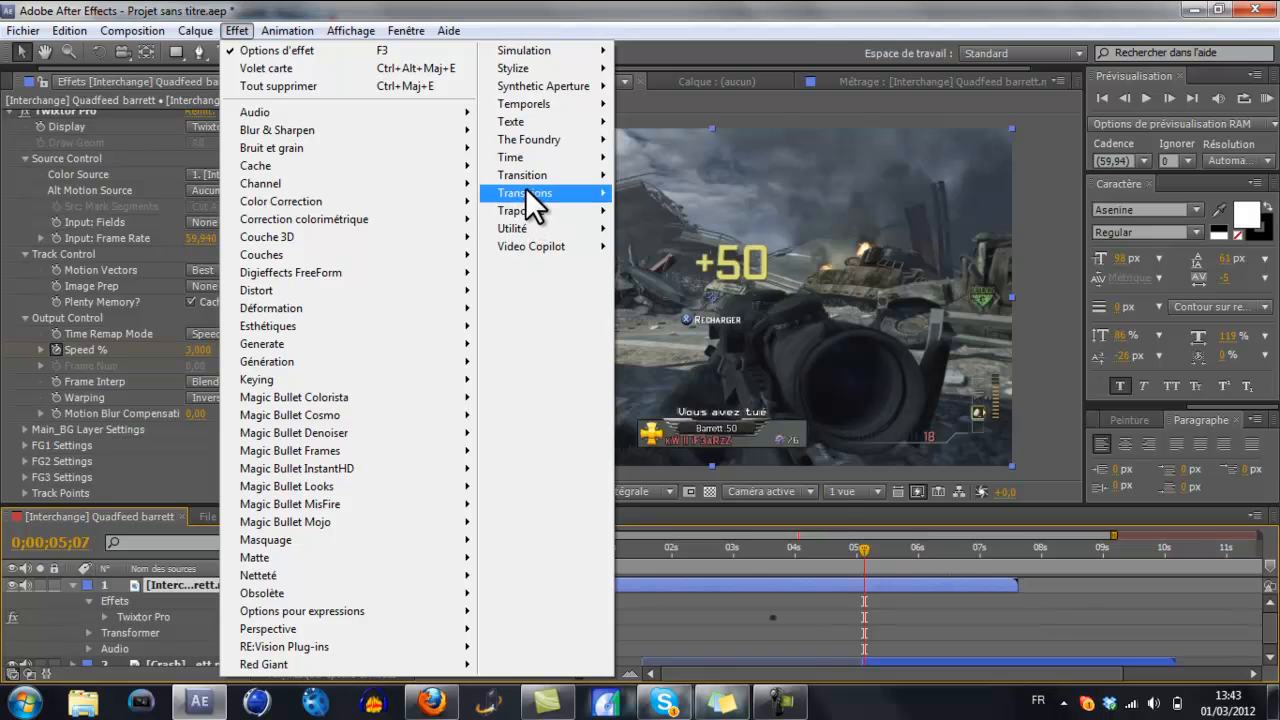
pyautogui.moveTo(532, 196)
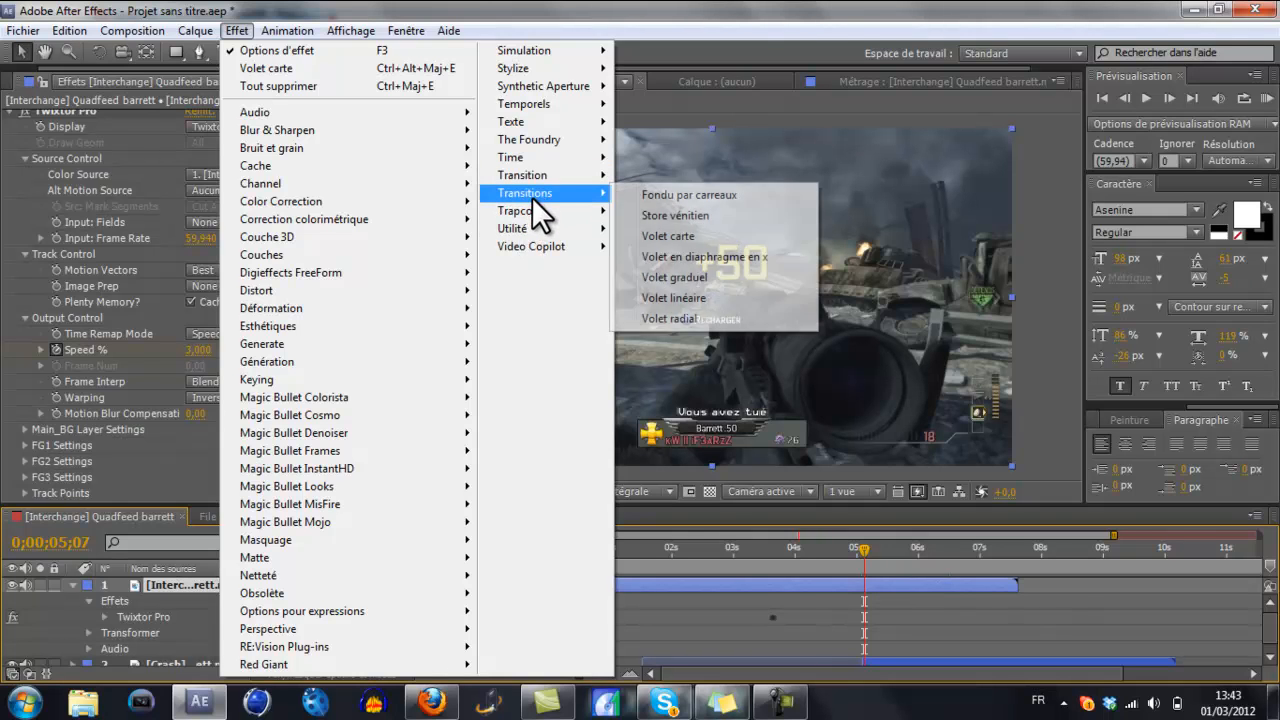
pyautogui.click(690, 233)
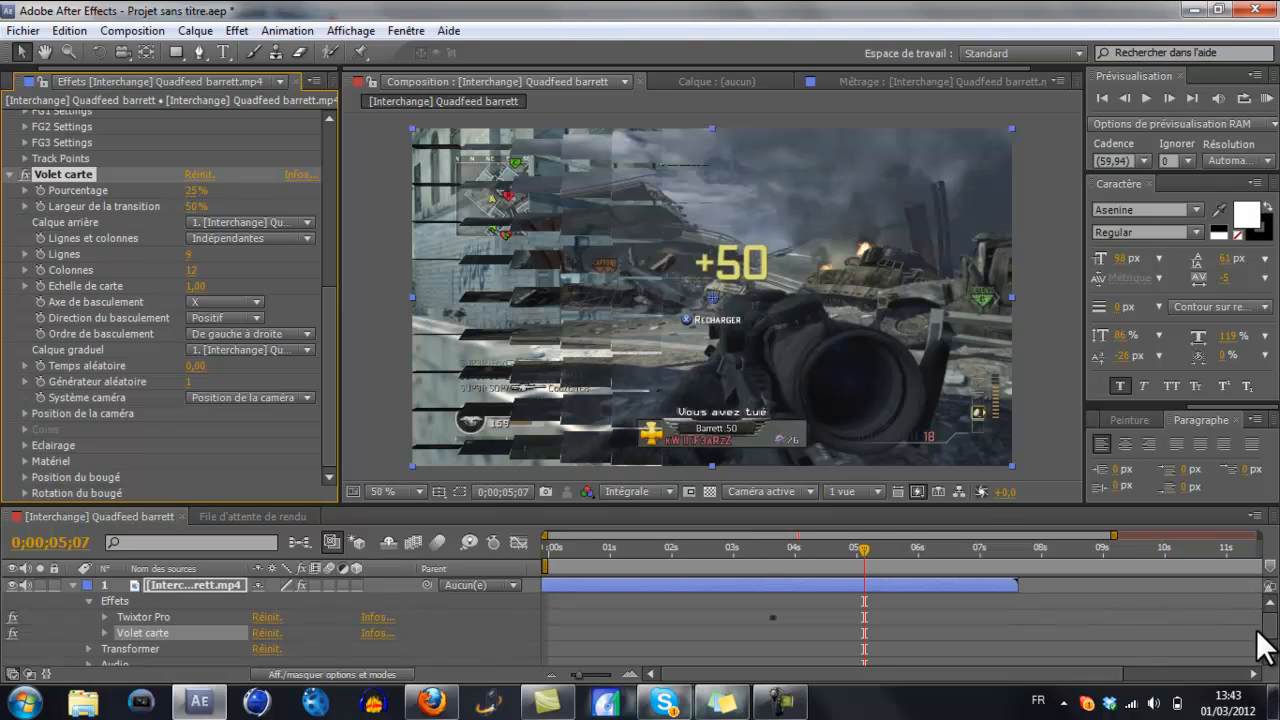
pyautogui.click(1269, 662)
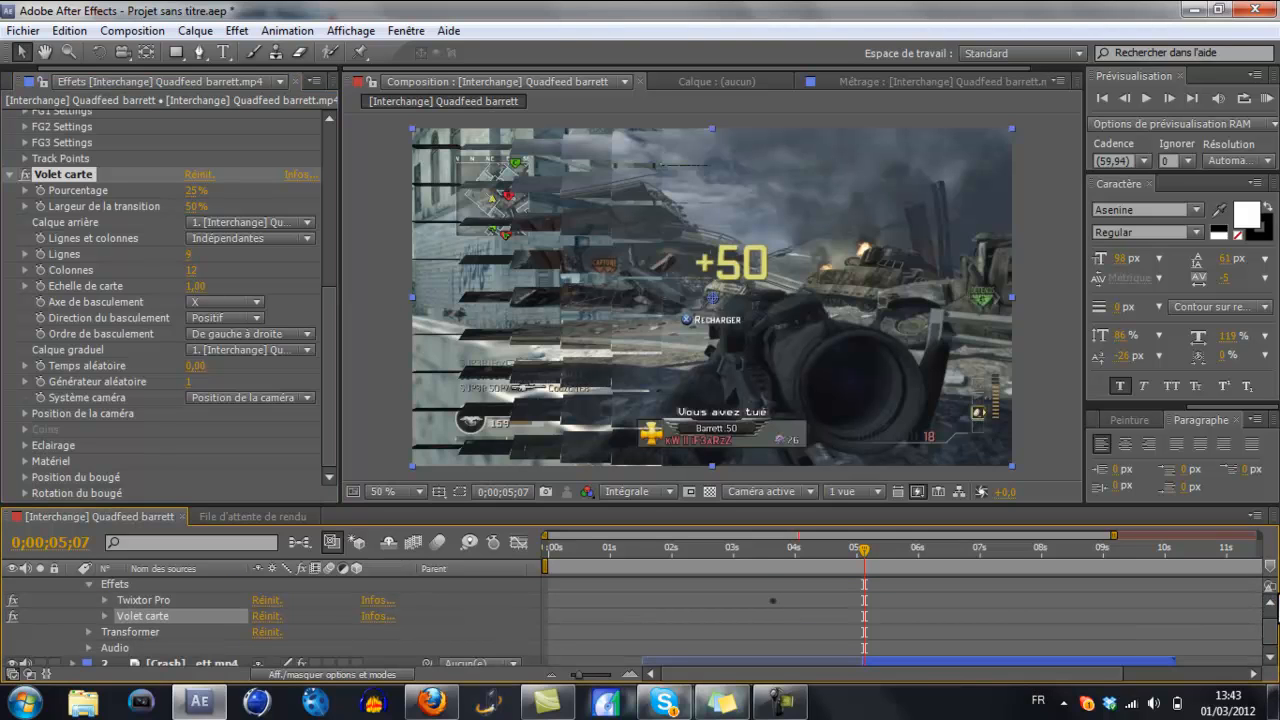
pyautogui.click(1269, 603)
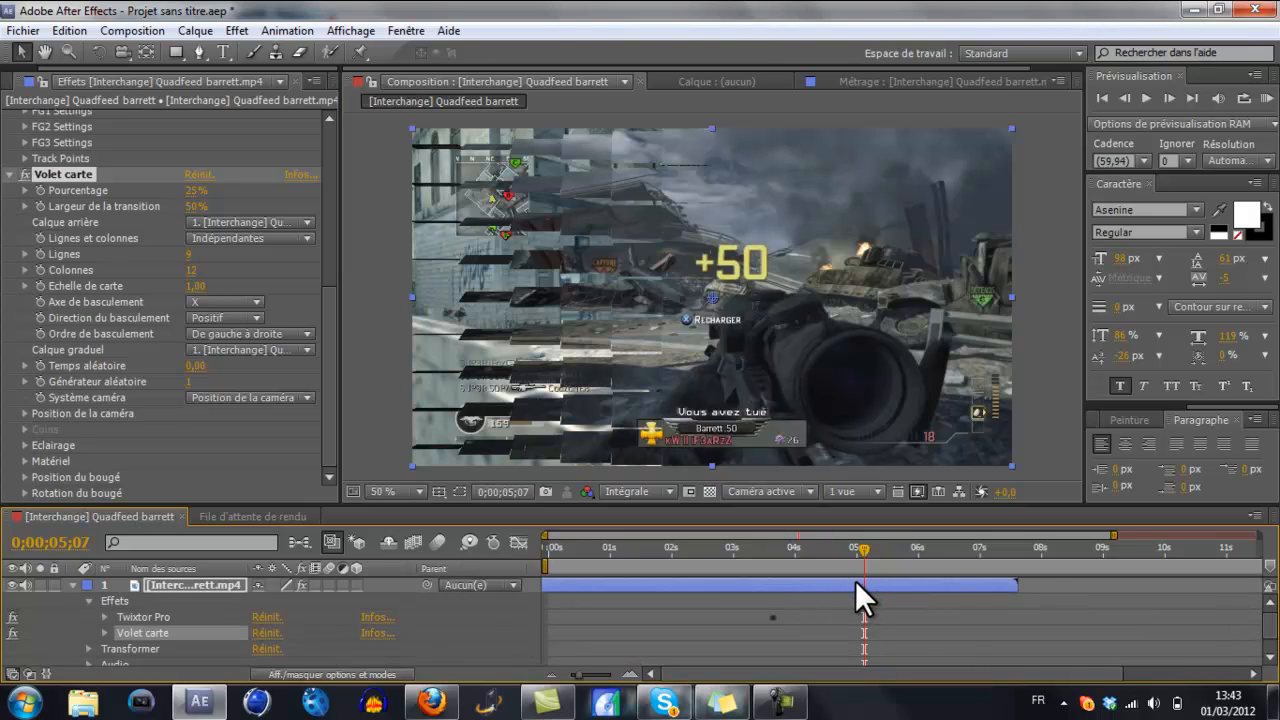
# Step: Set the Volet carte Pourcentage to 0% on the first clip and keyframe it at 0;00;05;07
pyautogui.click(104, 633)
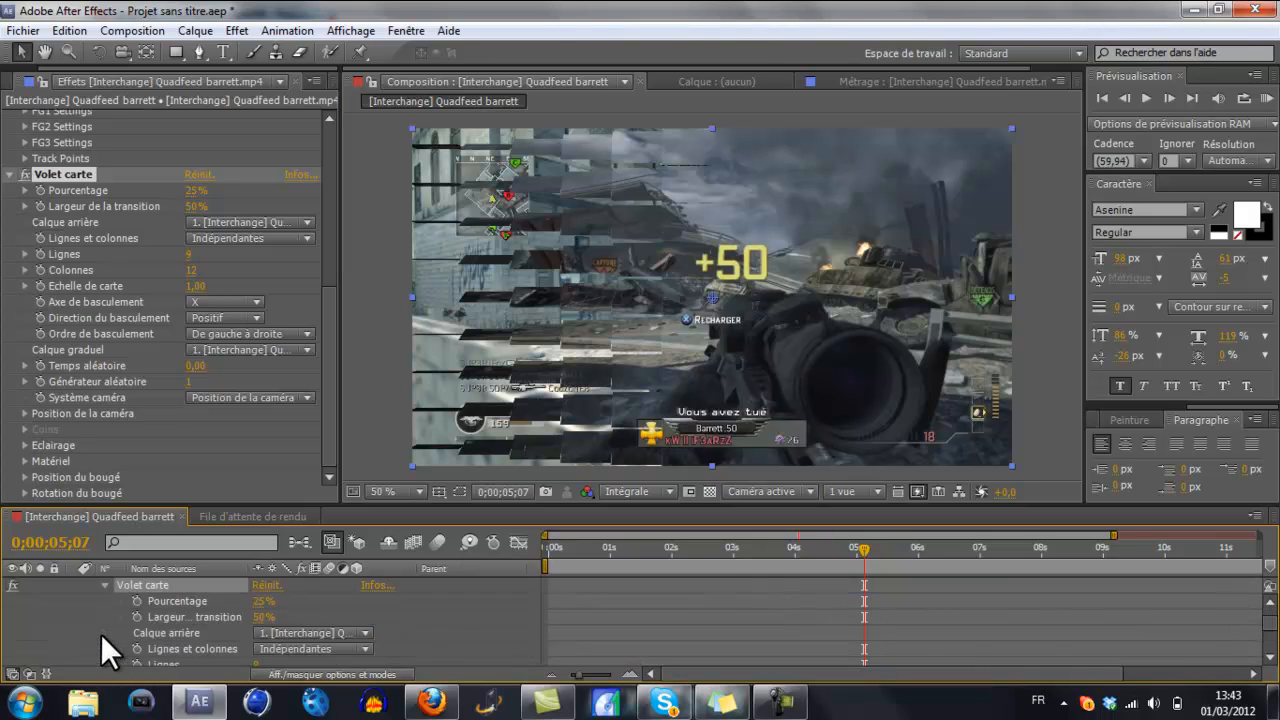
pyautogui.click(1269, 657)
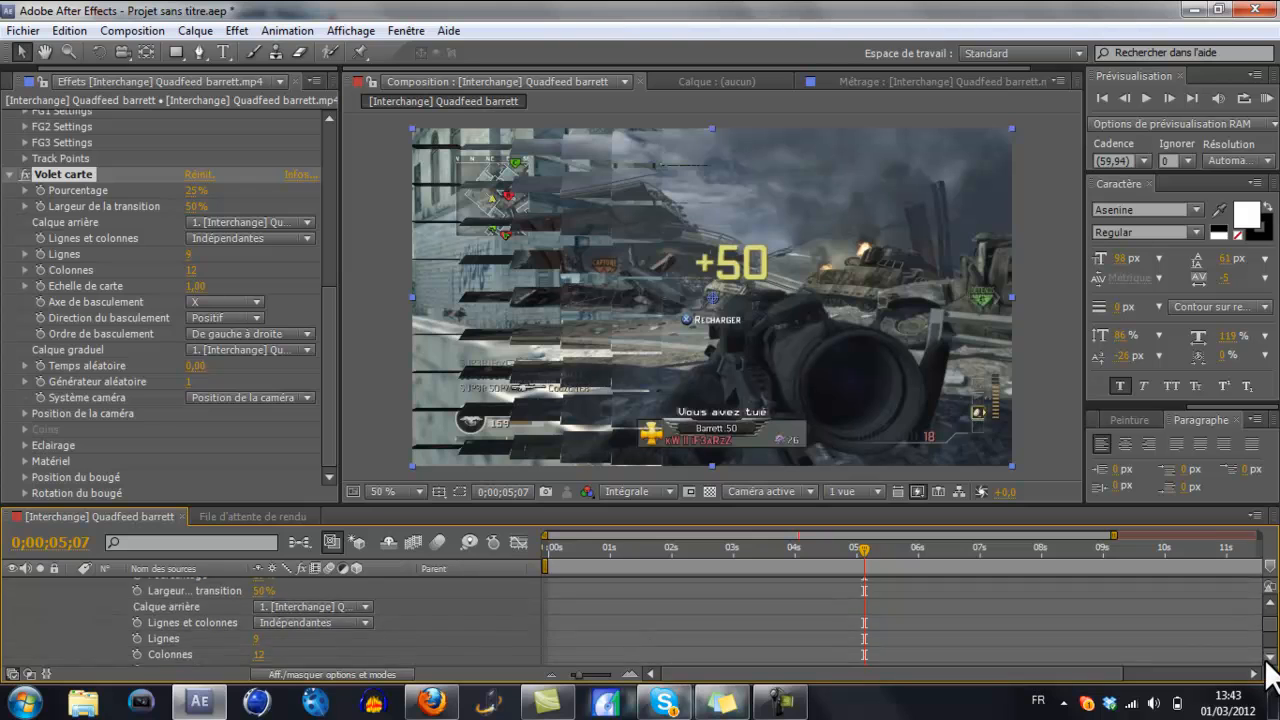
pyautogui.click(1269, 657)
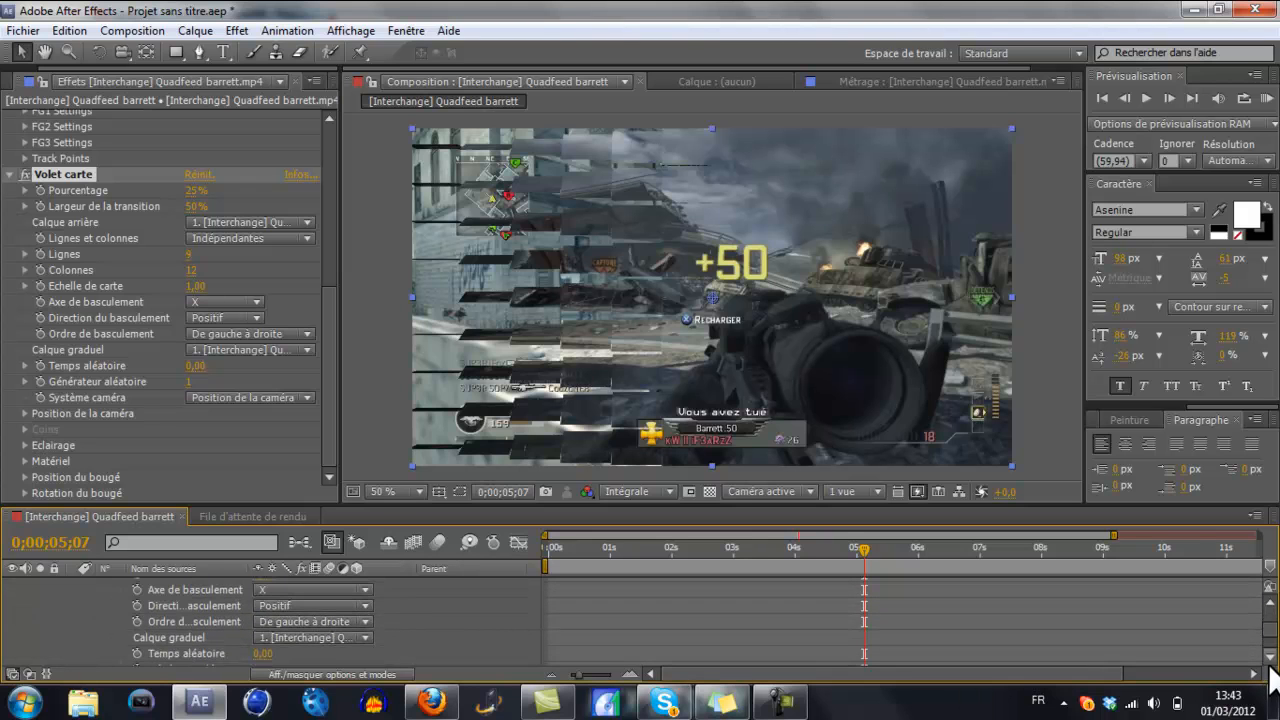
pyautogui.click(1270, 660)
pyautogui.click(1270, 660)
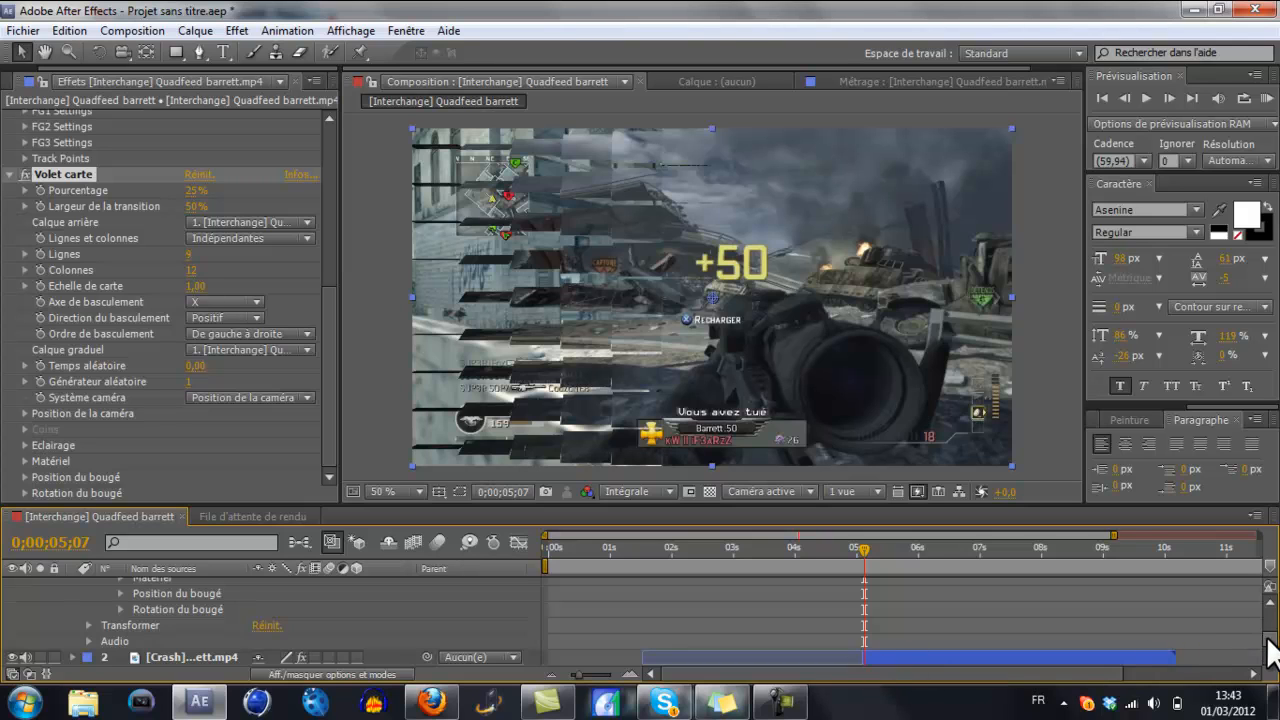
pyautogui.moveTo(1270, 637); pyautogui.dragTo(1270, 610)
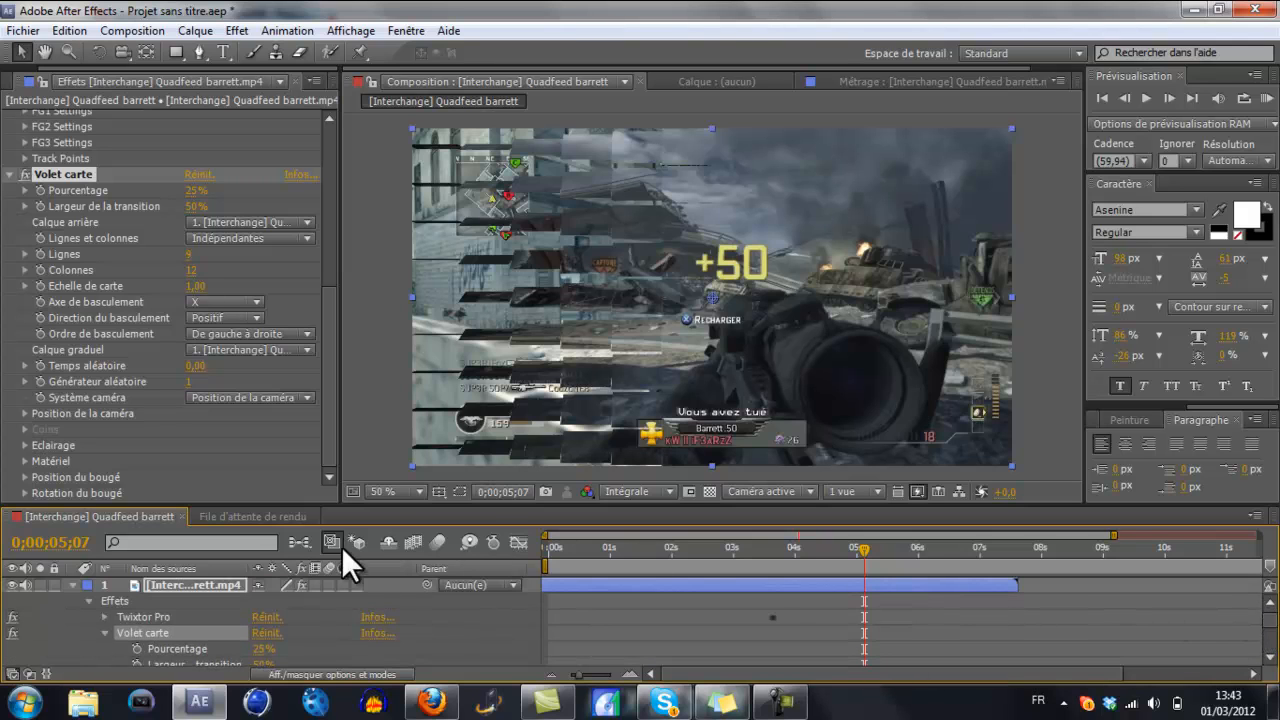
pyautogui.scroll(-2, 206, 604)
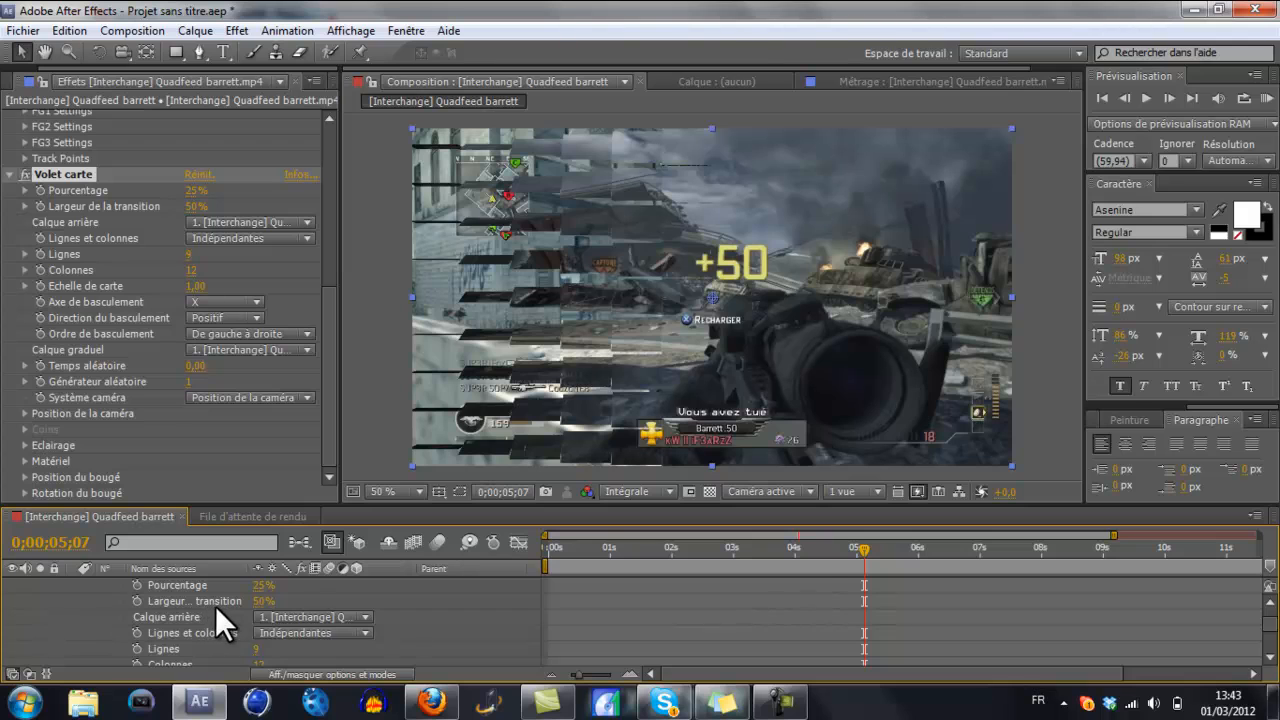
pyautogui.click(263, 586)
pyautogui.write('0')
pyautogui.press('Return')
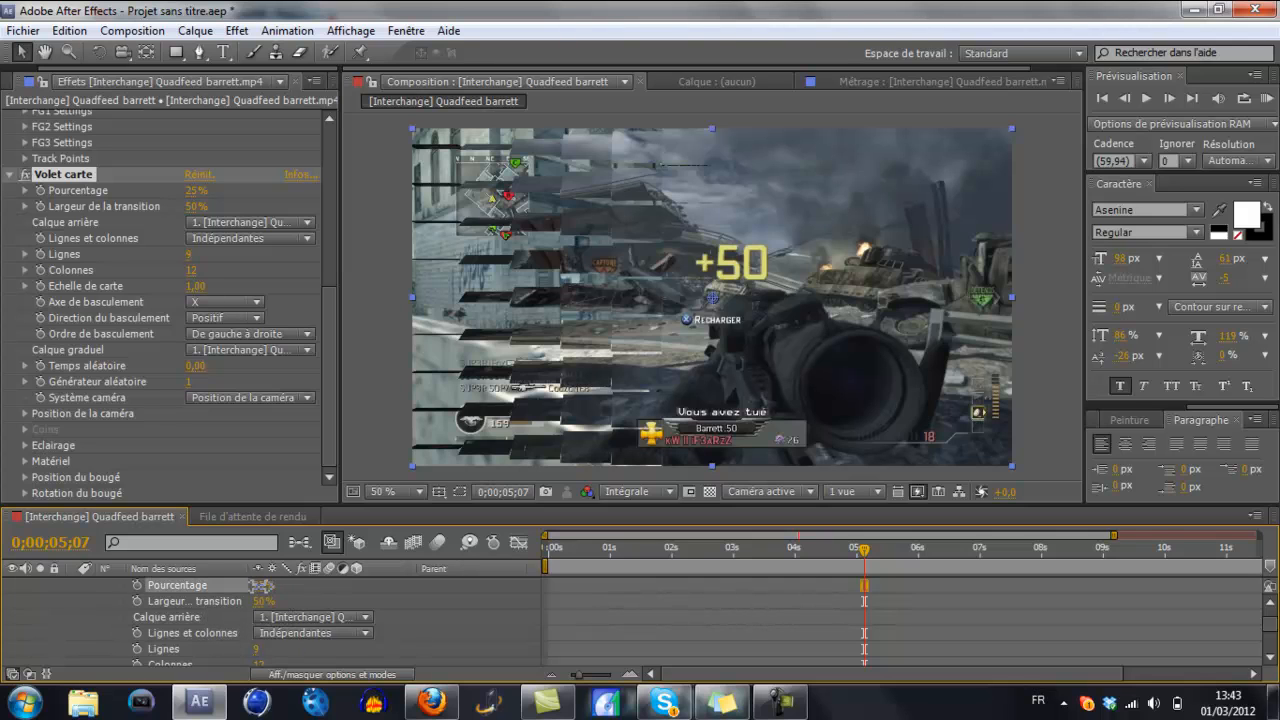
pyautogui.click(136, 586)
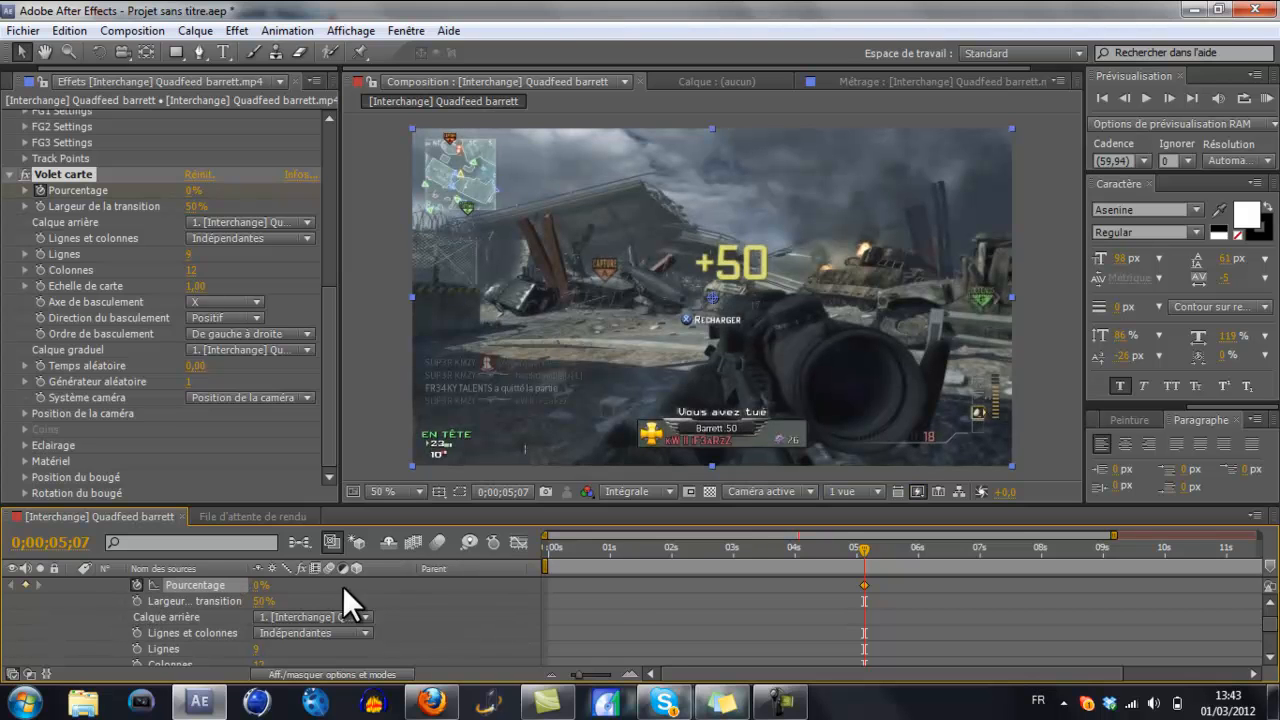
# Step: Add a Pourcentage keyframe of 100% at 0;00;05;58, then scrub back to 0;00;05;30 to check the transition
pyautogui.moveTo(862, 547); pyautogui.dragTo(916, 548)
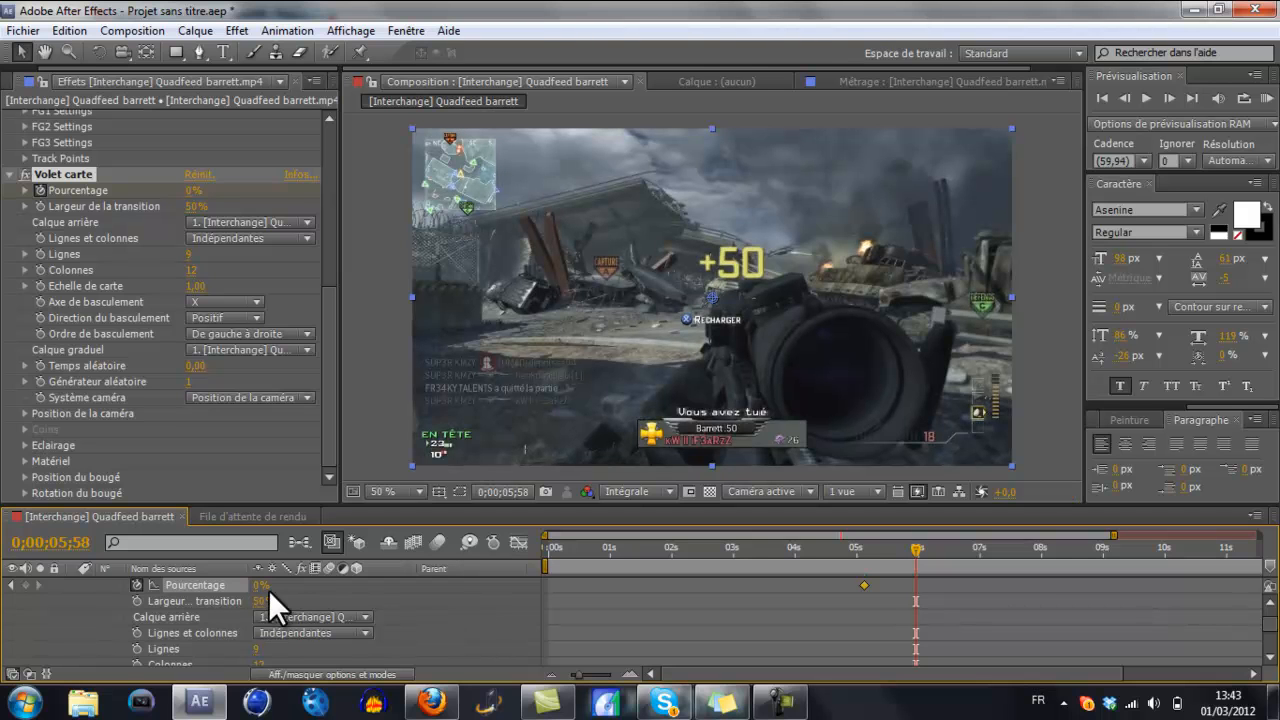
pyautogui.moveTo(262, 587); pyautogui.dragTo(362, 590)
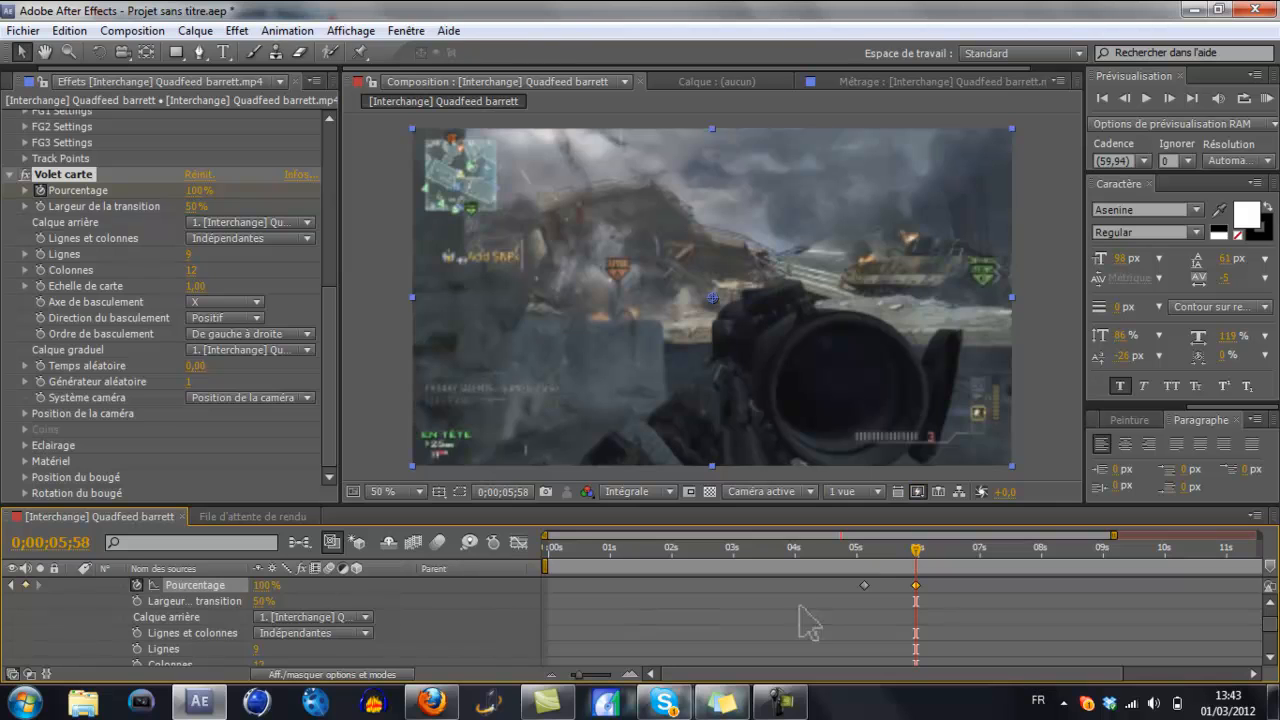
pyautogui.moveTo(917, 547); pyautogui.dragTo(886, 553)
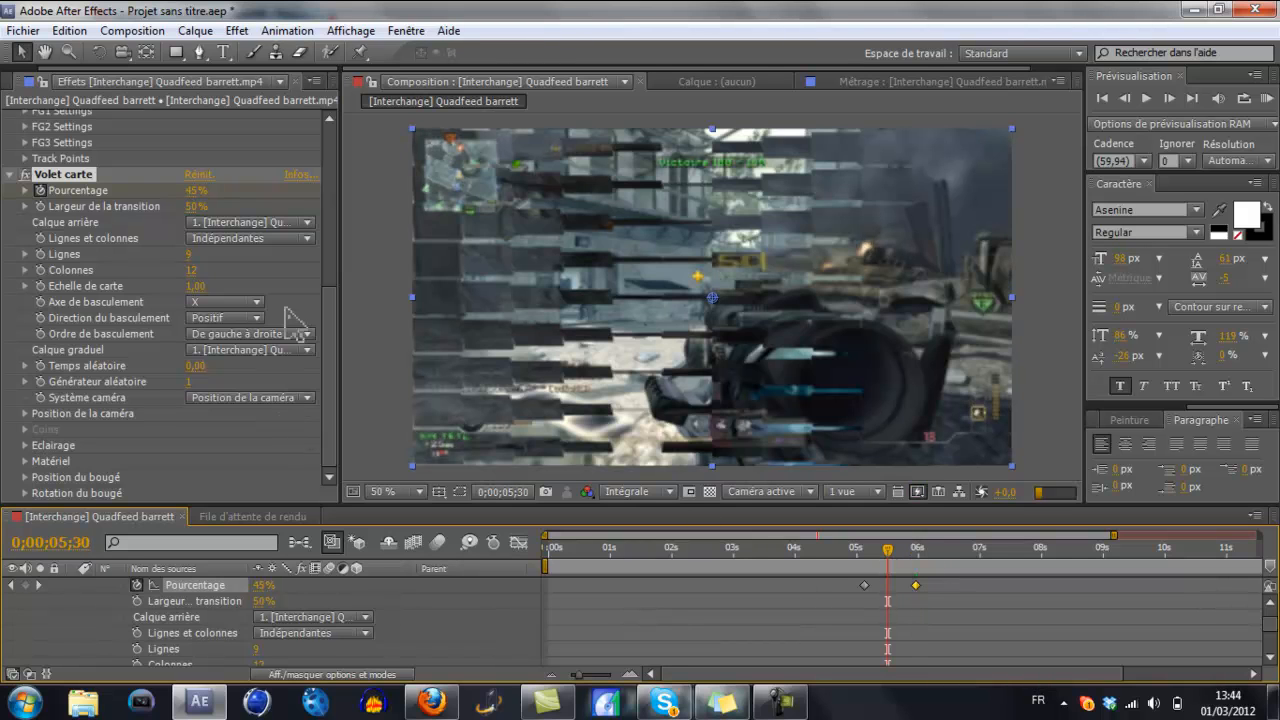
# Step: Set Calque arrière of the Volet carte effect to Aucun(e) and scrub to 0;00;05;35 to check the wipe
pyautogui.click(238, 221)
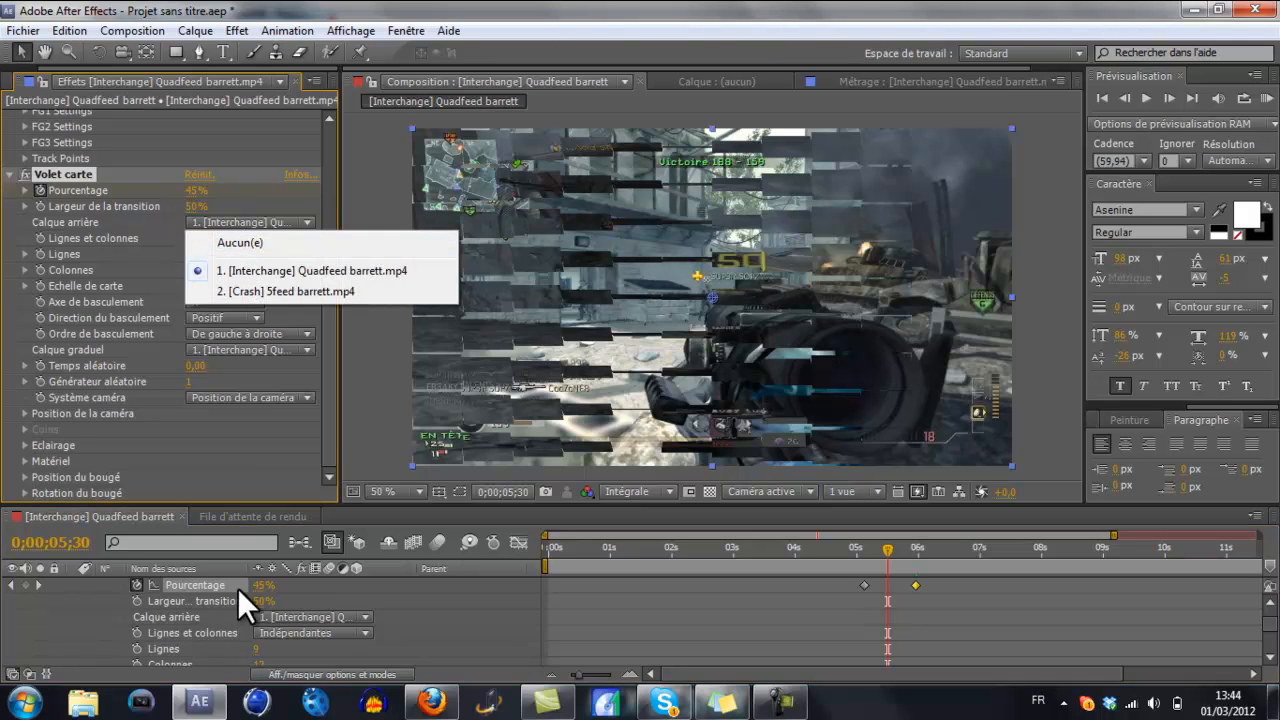
pyautogui.click(309, 620)
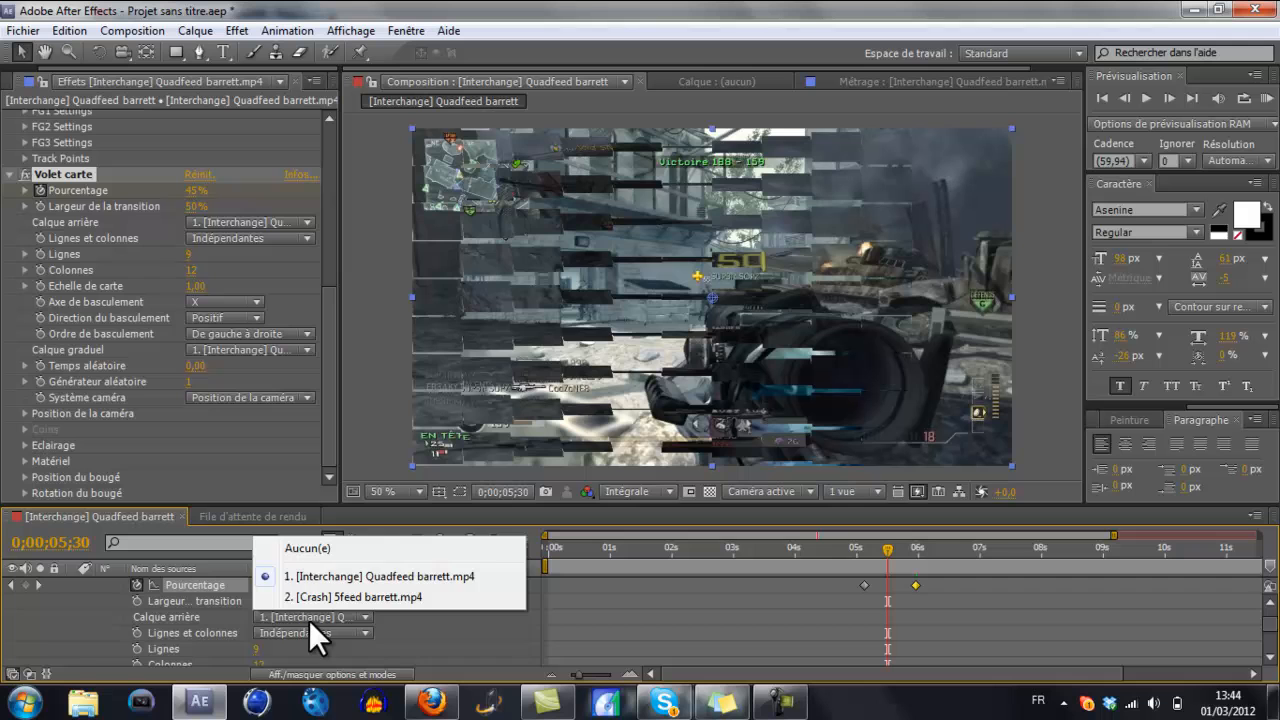
pyautogui.click(292, 548)
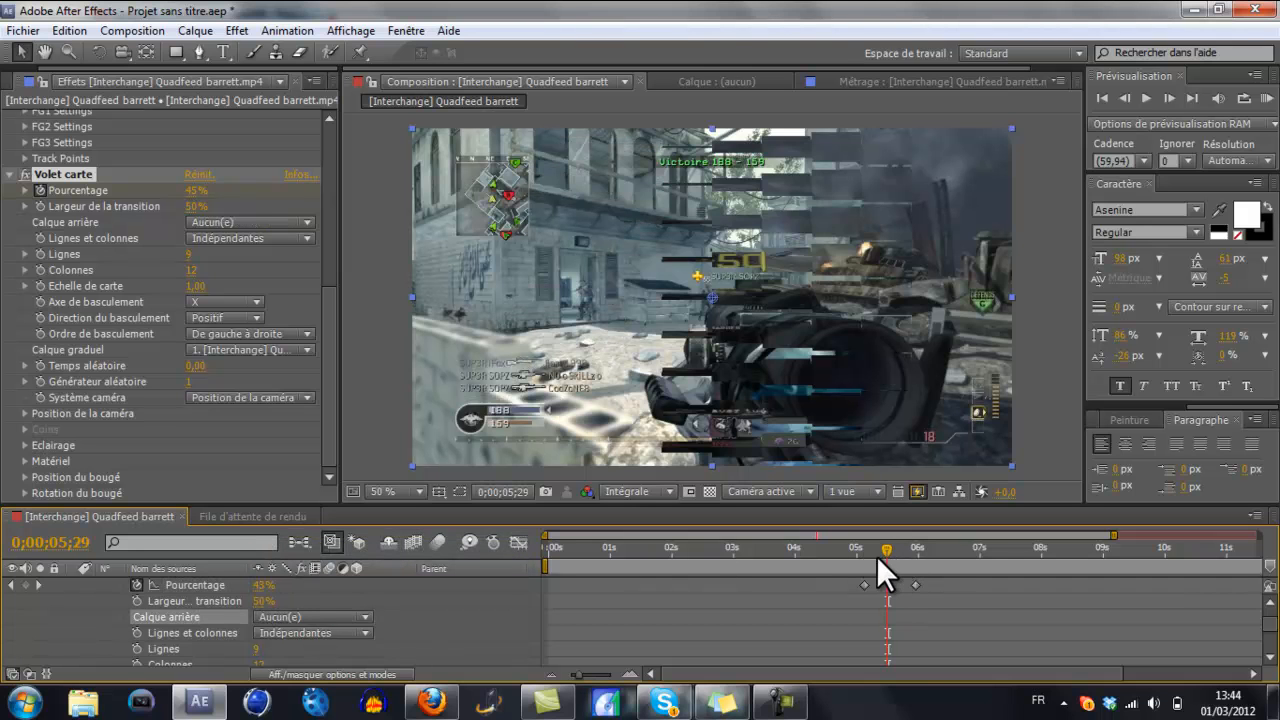
pyautogui.moveTo(876, 555)
pyautogui.mouseDown()
pyautogui.moveTo(907, 557)
pyautogui.moveTo(864, 560)
pyautogui.moveTo(893, 558)
pyautogui.mouseUp()
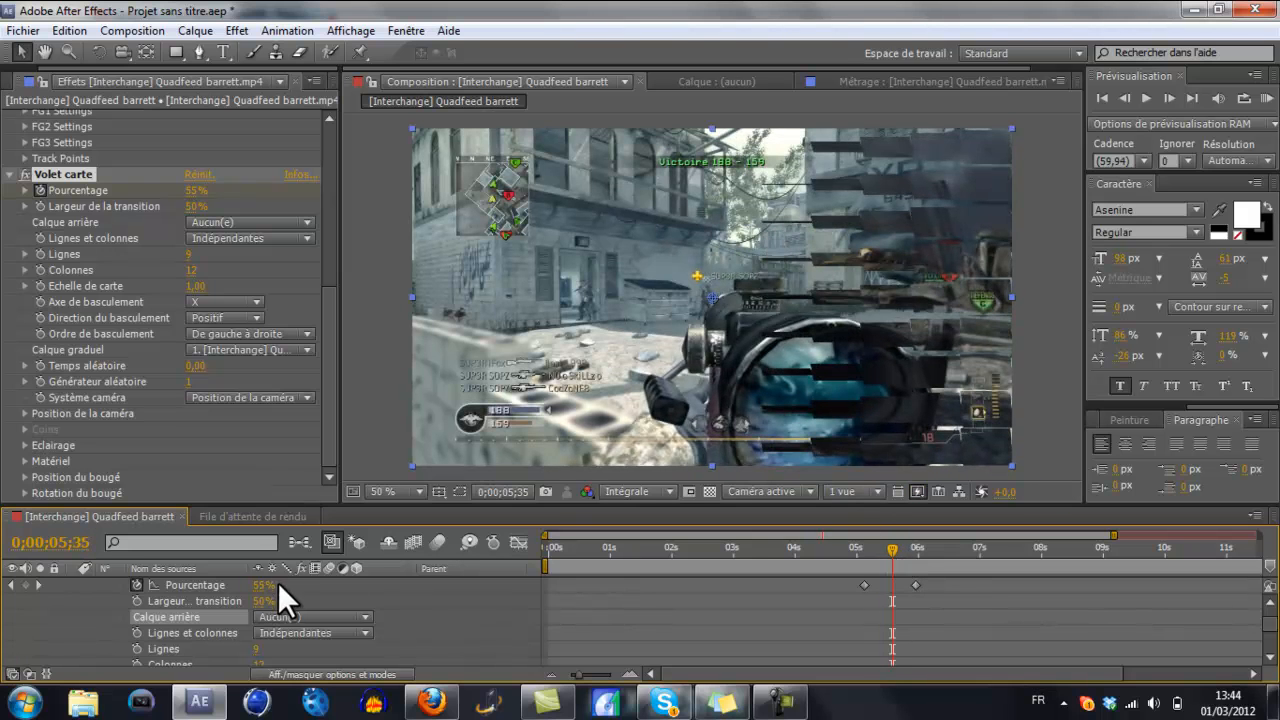
# Step: Set the Volet carte transition width (Largeur de la transition) to 63%
pyautogui.scroll(-2, 278, 590)
pyautogui.scroll(2, 270, 609)
pyautogui.moveTo(263, 601)
pyautogui.mouseDown()
pyautogui.moveTo(298, 608)
pyautogui.moveTo(232, 606)
pyautogui.moveTo(290, 610)
pyautogui.moveTo(276, 608)
pyautogui.mouseUp()
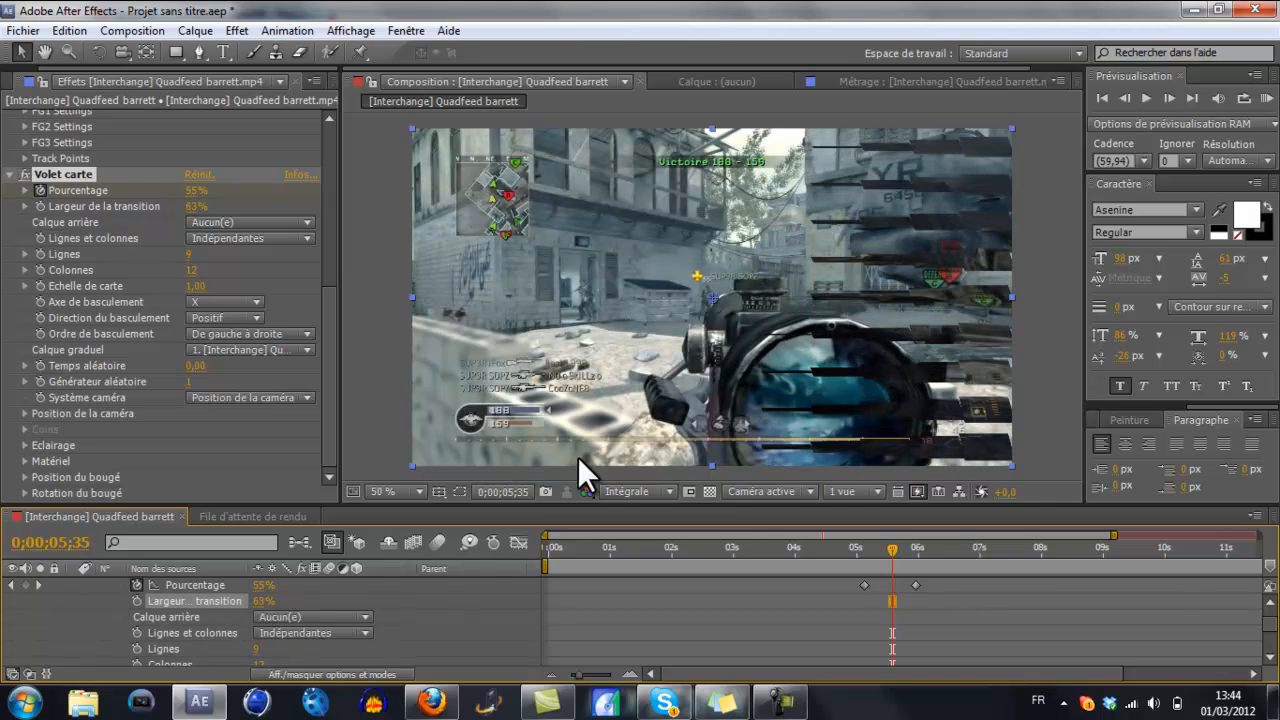
# Step: Set the card grid of the Volet carte effect to 12 Lignes and 33 Colonnes
pyautogui.scroll(-1, 236, 613)
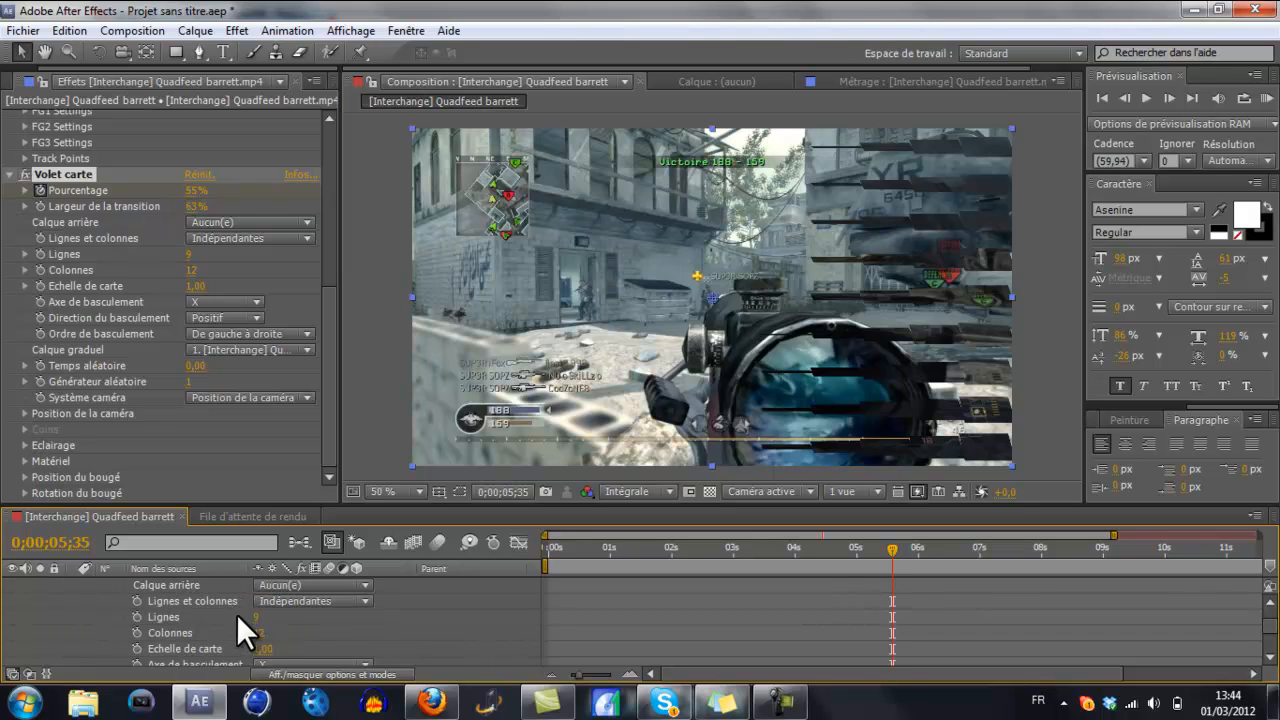
pyautogui.moveTo(258, 618); pyautogui.dragTo(255, 619)
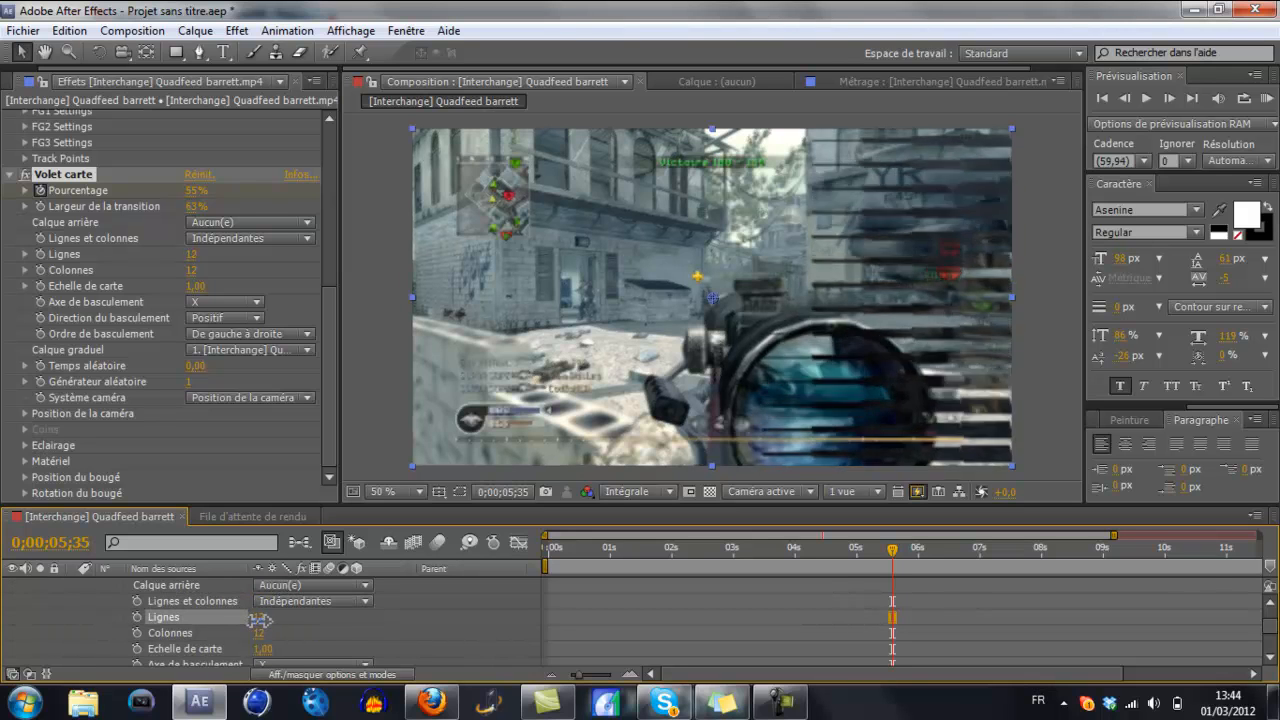
pyautogui.scroll(-1, 140, 632)
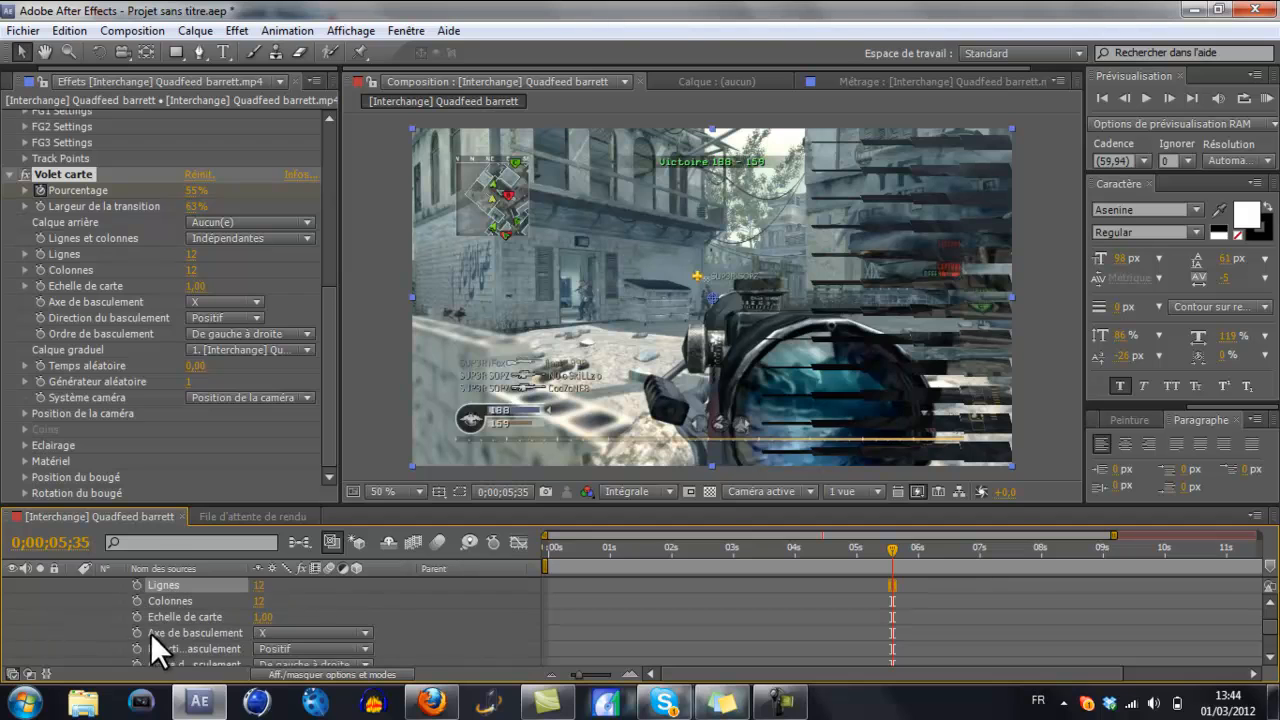
pyautogui.moveTo(257, 601); pyautogui.dragTo(267, 600)
# Step: Look through the remaining Volet carte settings, from Echelle de carte and the basculement options to the camera and bougé groups
pyautogui.scroll(-1, 220, 607)
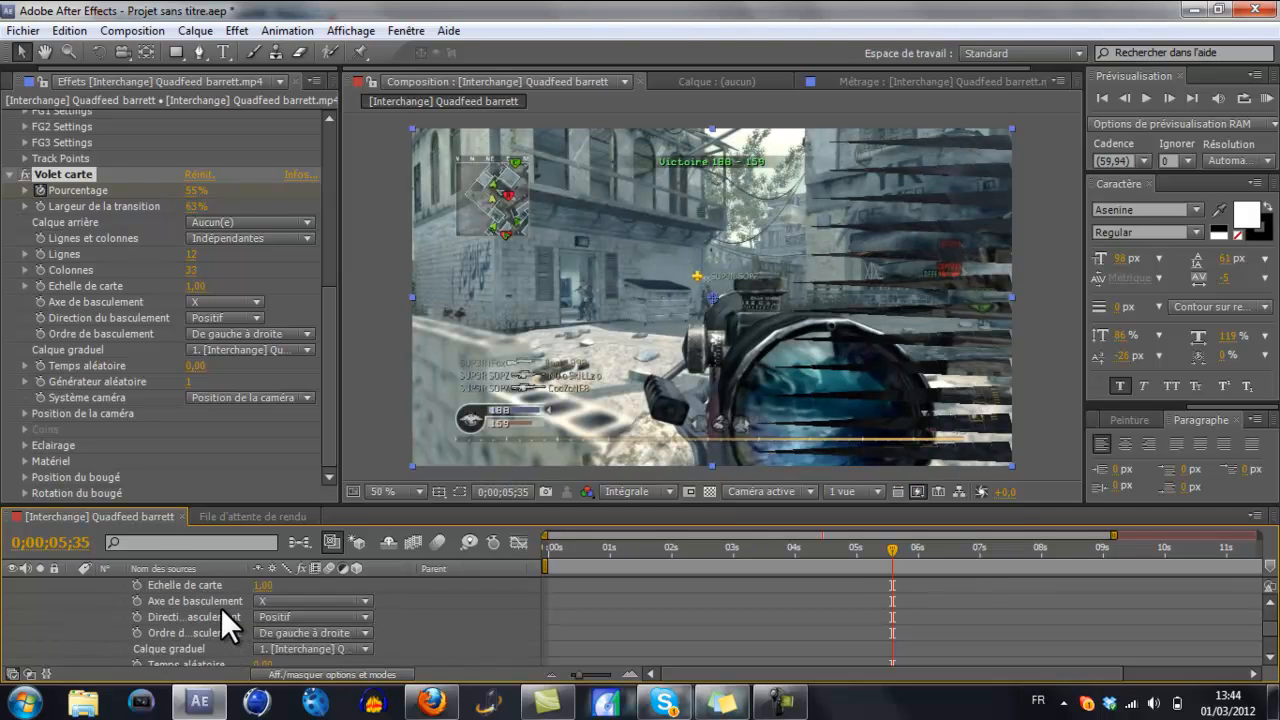
pyautogui.scroll(-2, 203, 645)
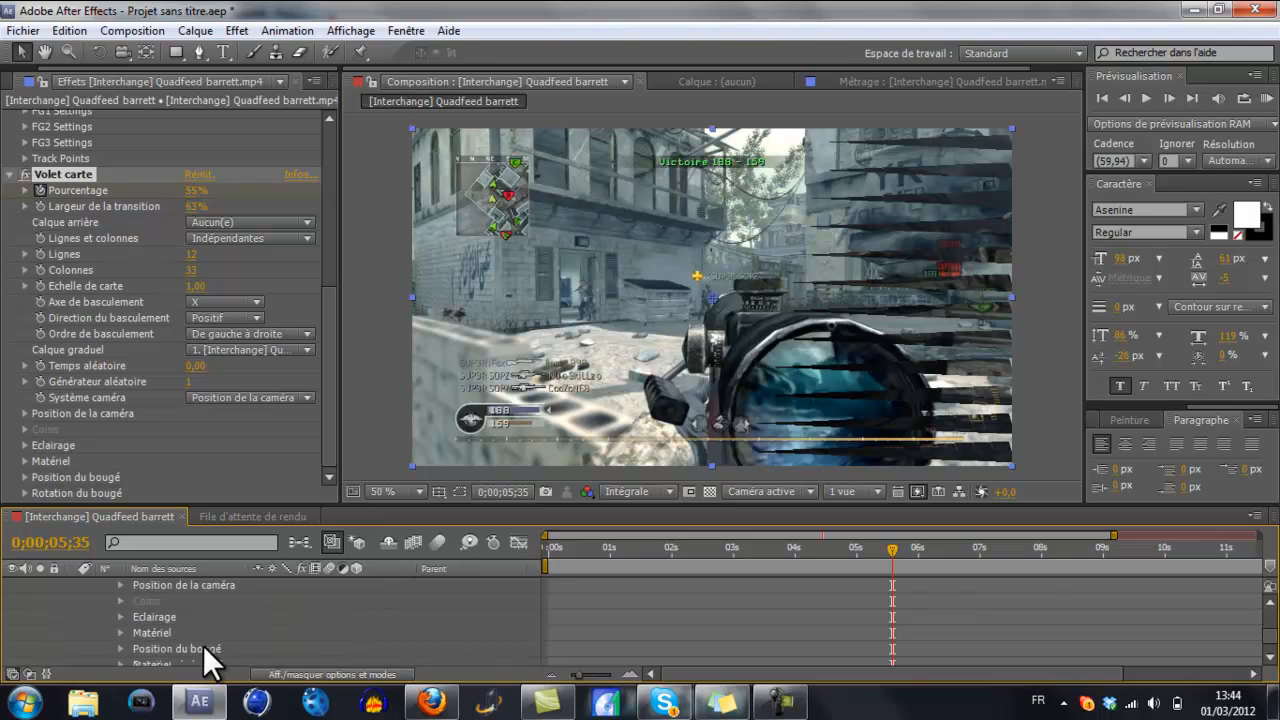
pyautogui.scroll(4, 218, 612)
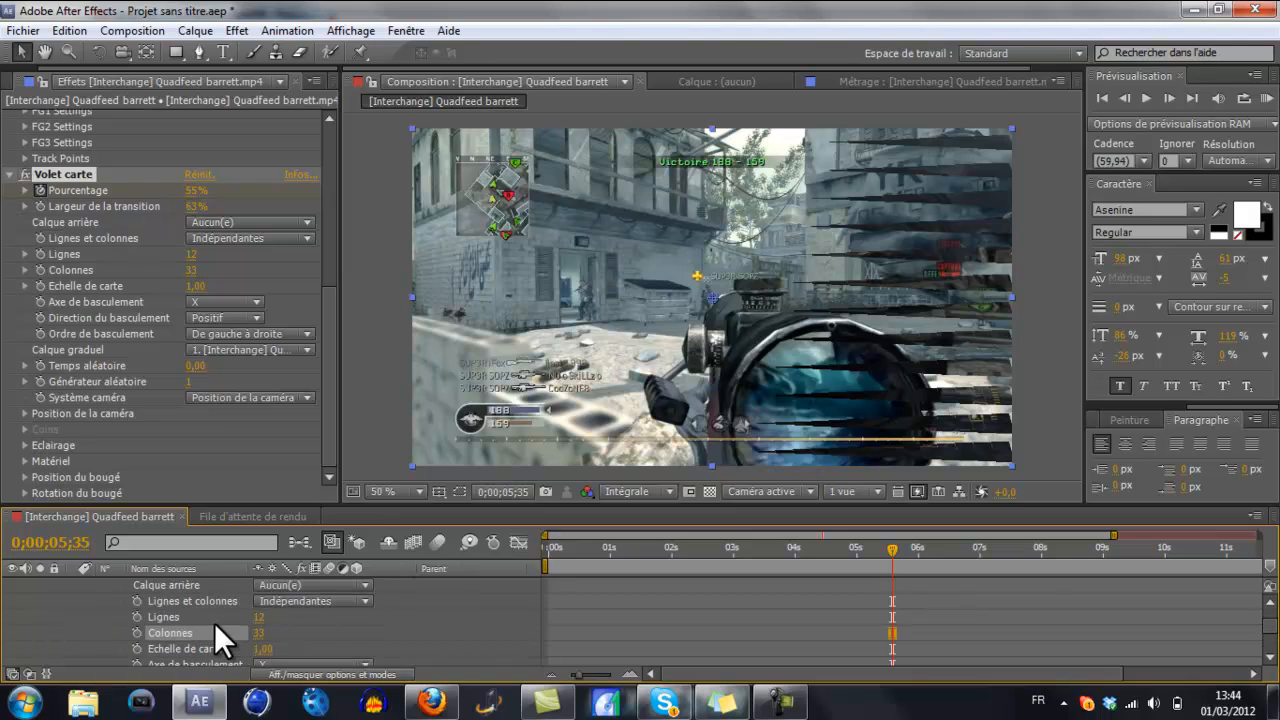
pyautogui.scroll(-3, 264, 638)
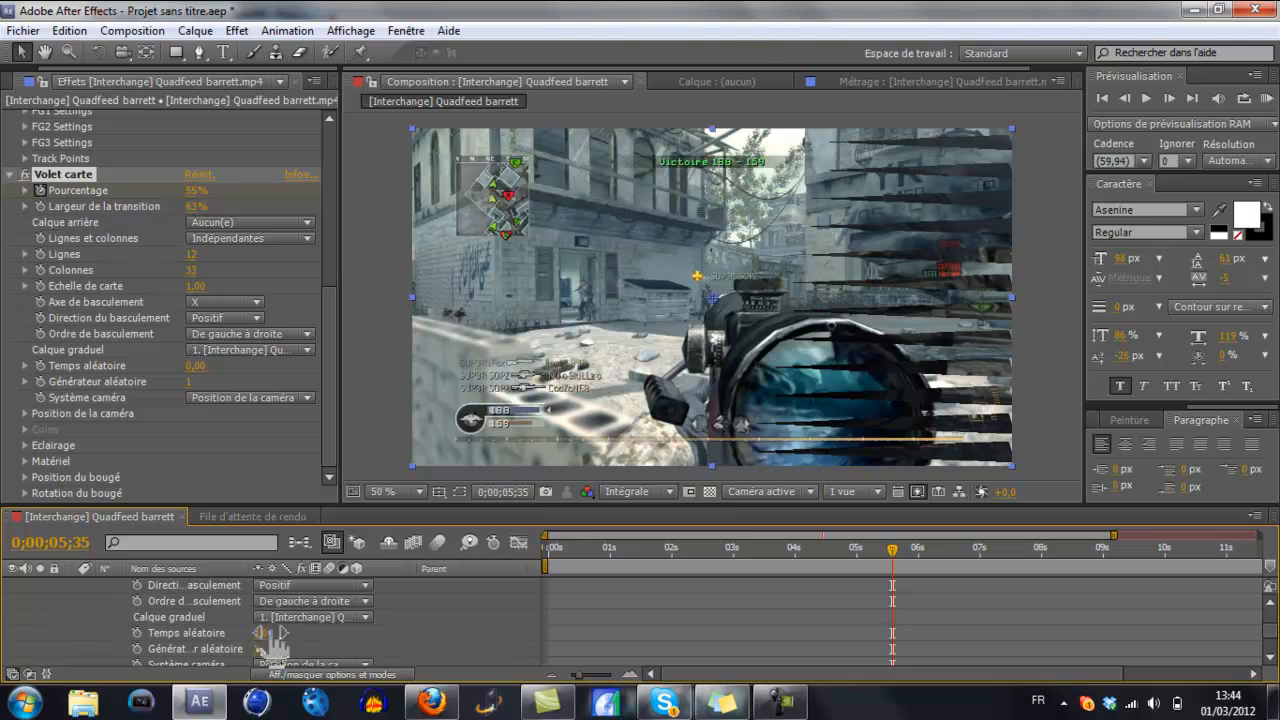
pyautogui.scroll(2, 282, 612)
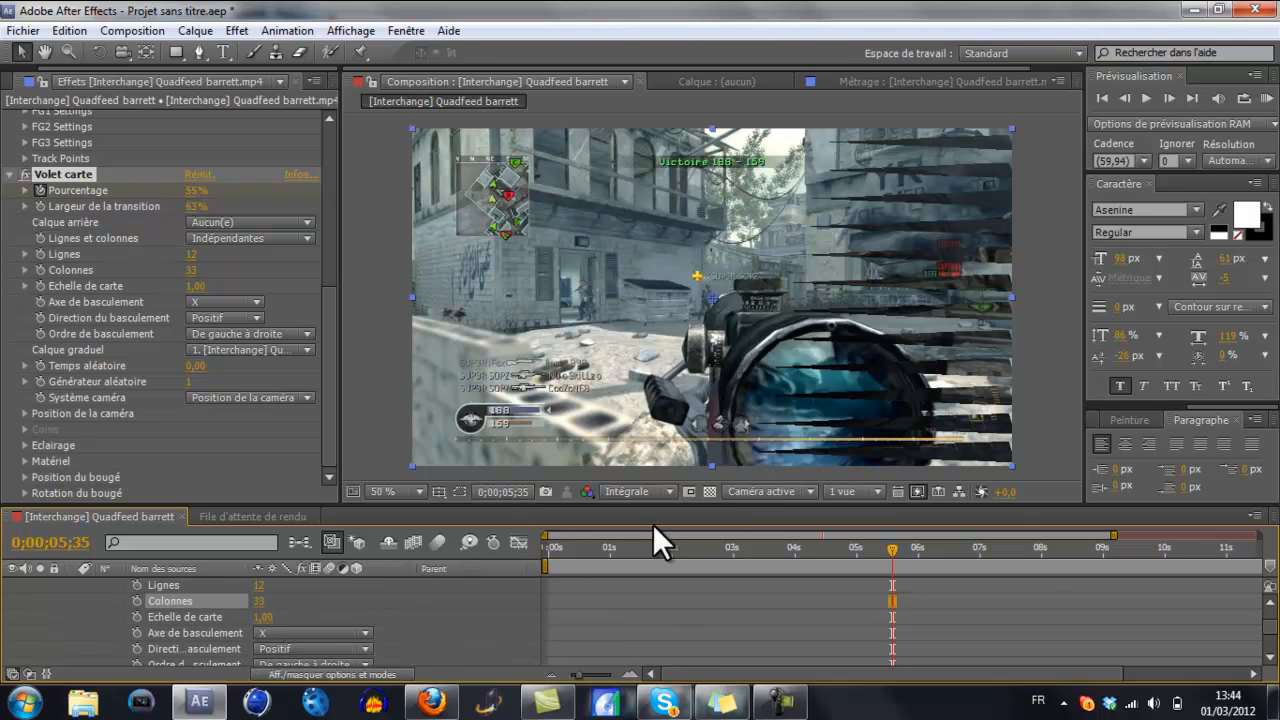
pyautogui.scroll(-4, 426, 619)
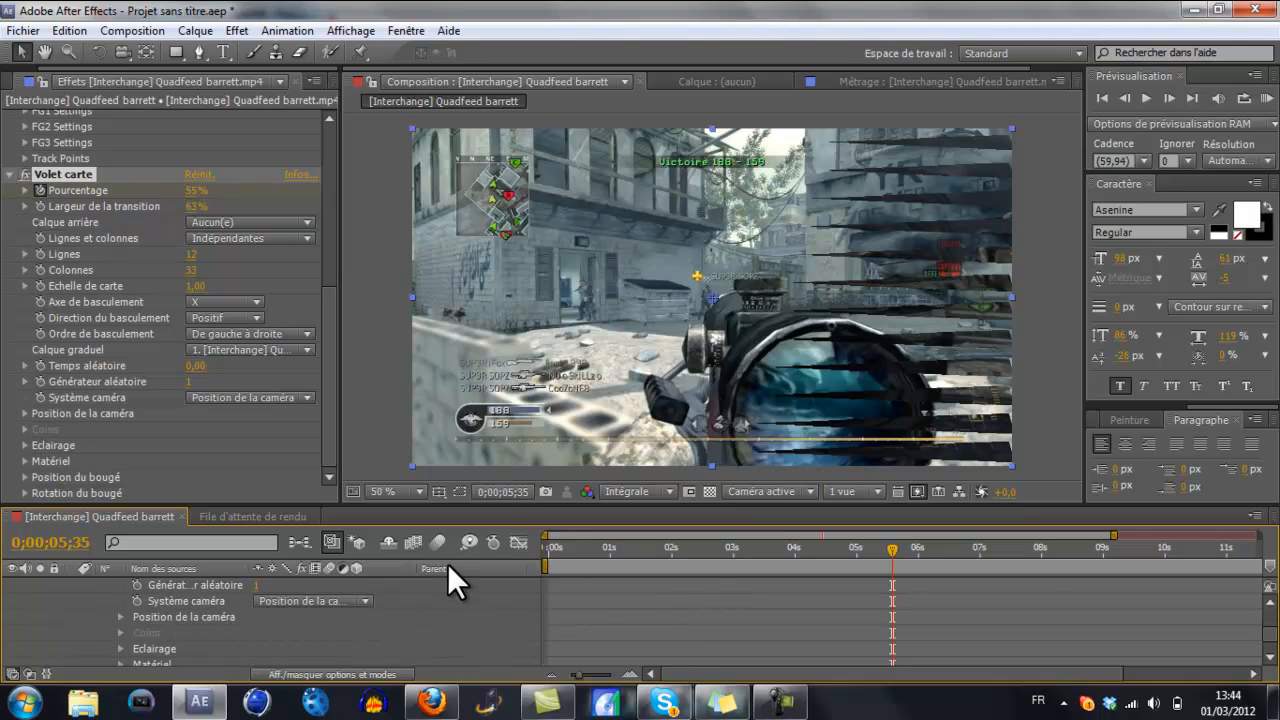
pyautogui.scroll(3, 447, 580)
pyautogui.scroll(-2, 243, 656)
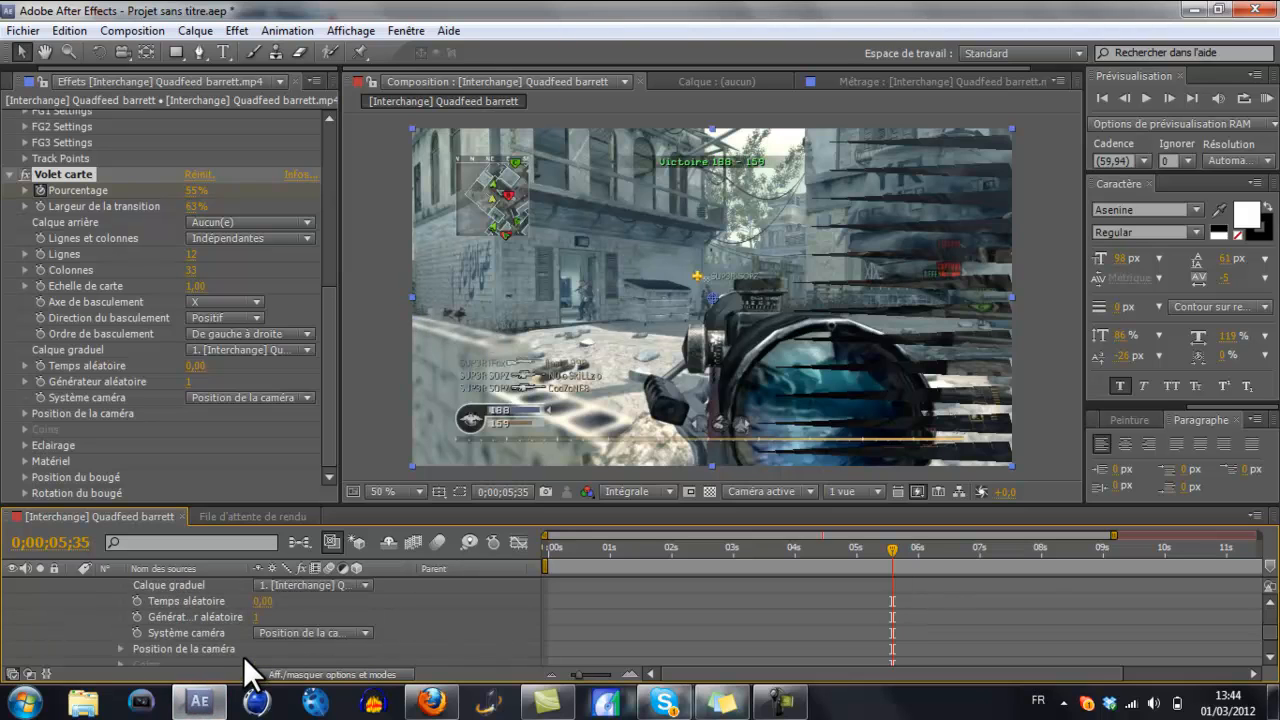
pyautogui.scroll(3, 247, 648)
pyautogui.scroll(-2, 246, 653)
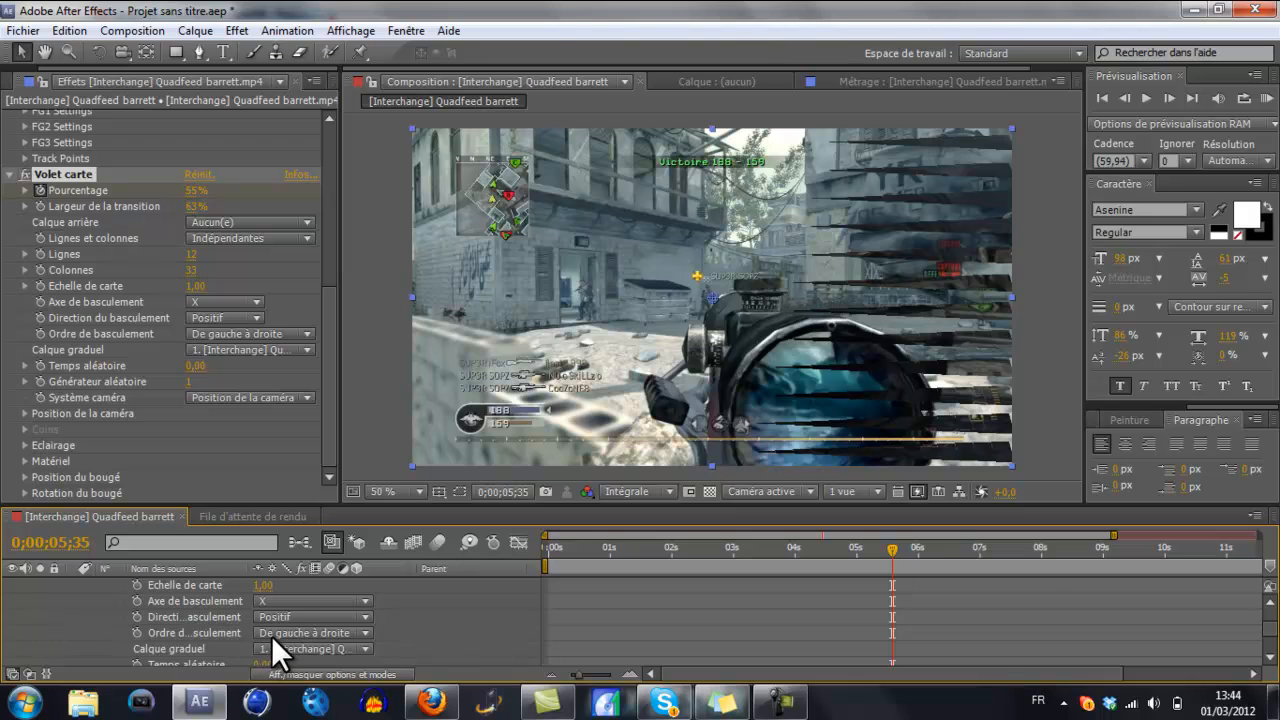
# Step: Try Haut et gauche -> bas et droite as the Ordre de basculement, and settle on De droite à gauche
pyautogui.click(225, 333)
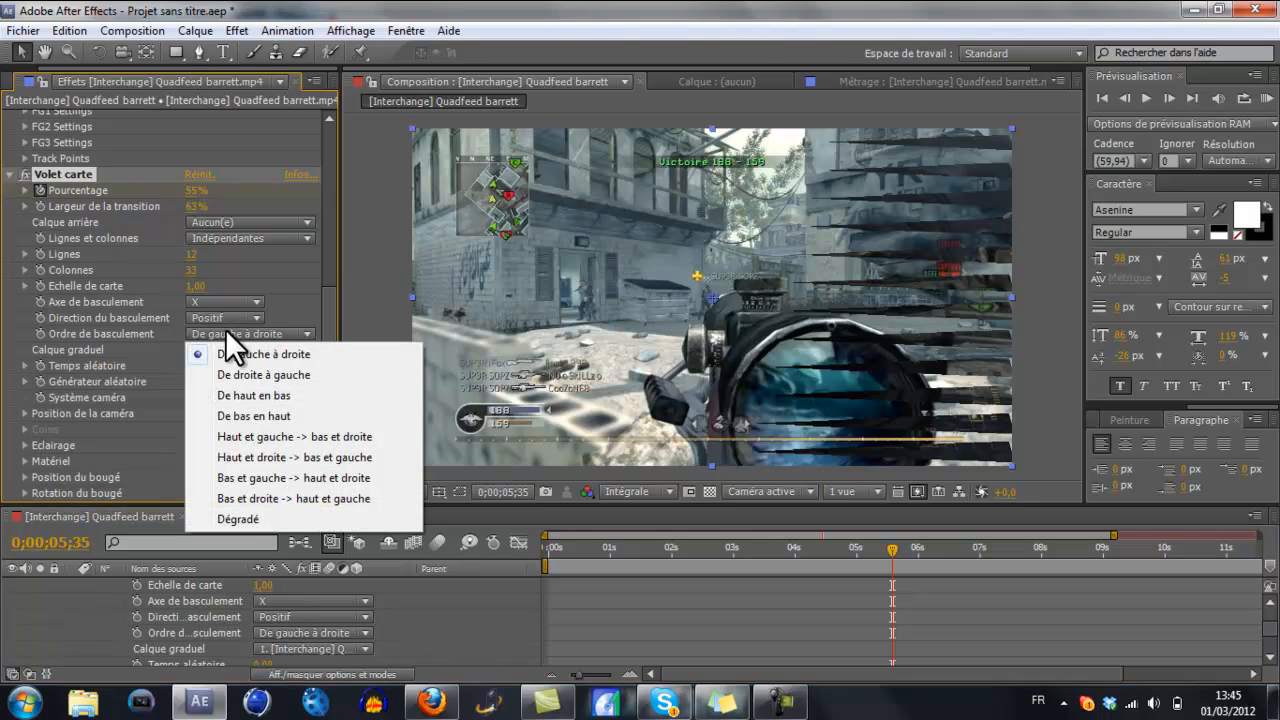
pyautogui.click(231, 436)
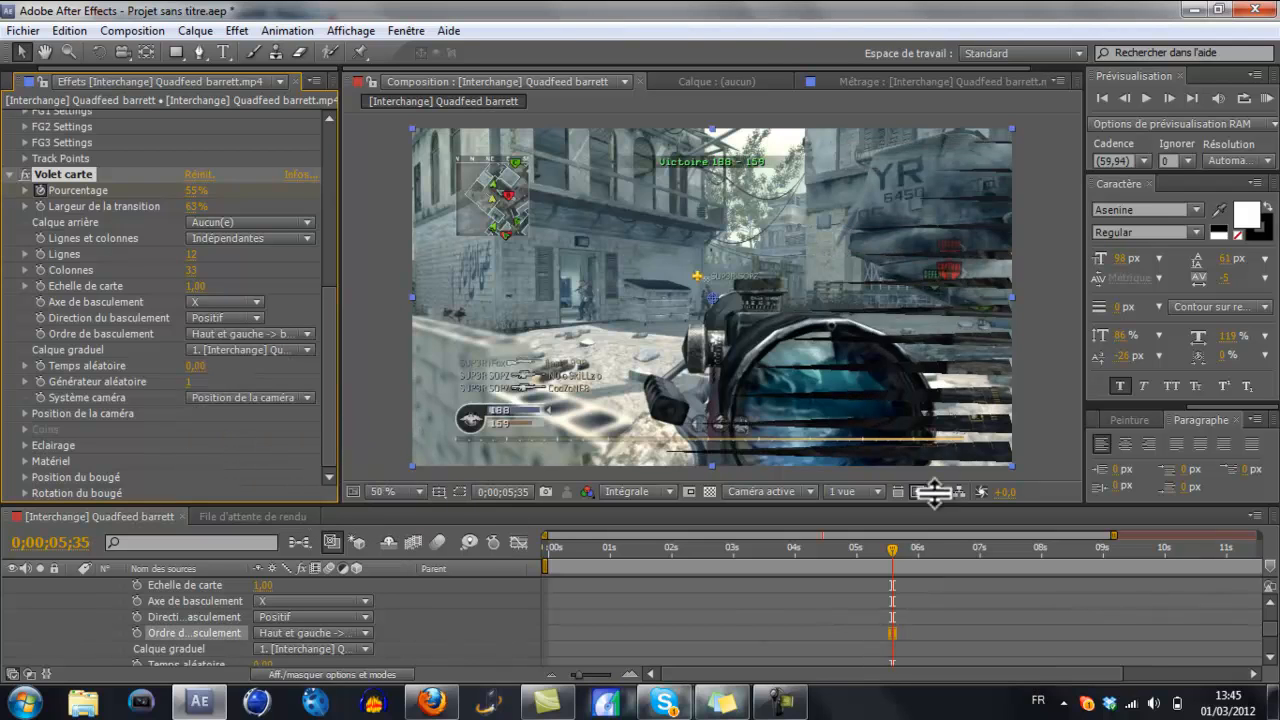
pyautogui.click(304, 630)
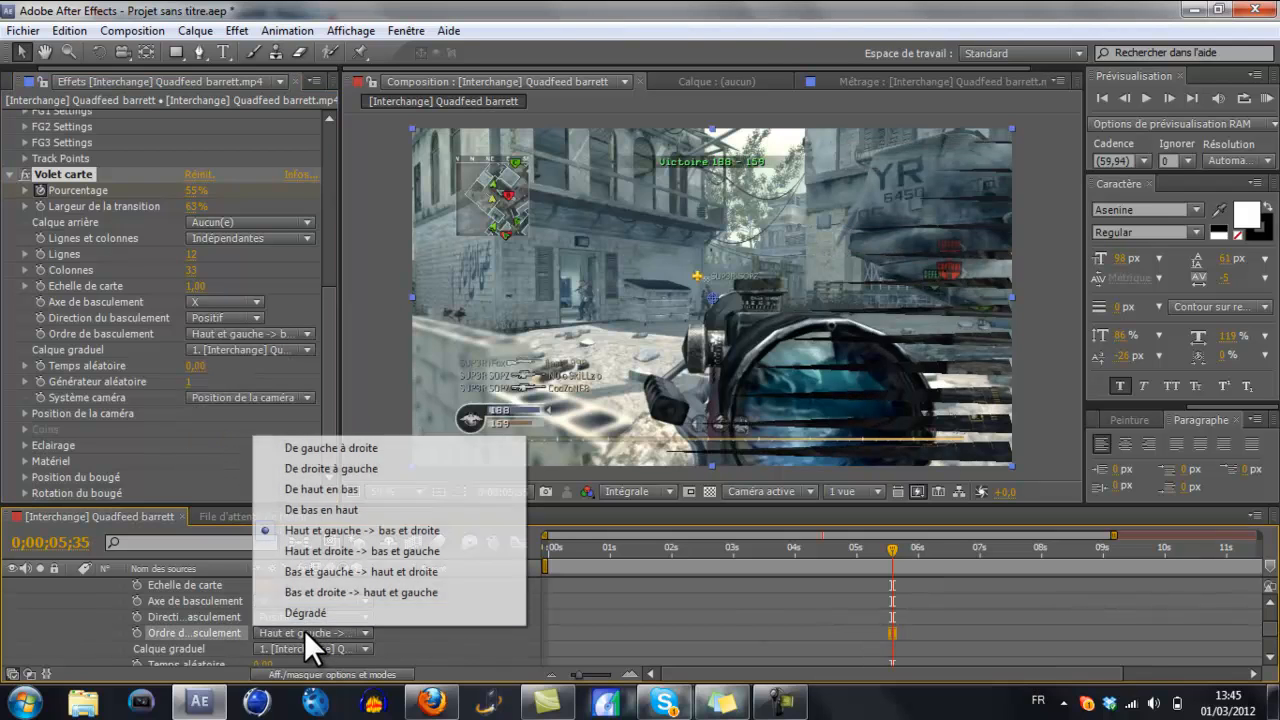
pyautogui.click(359, 468)
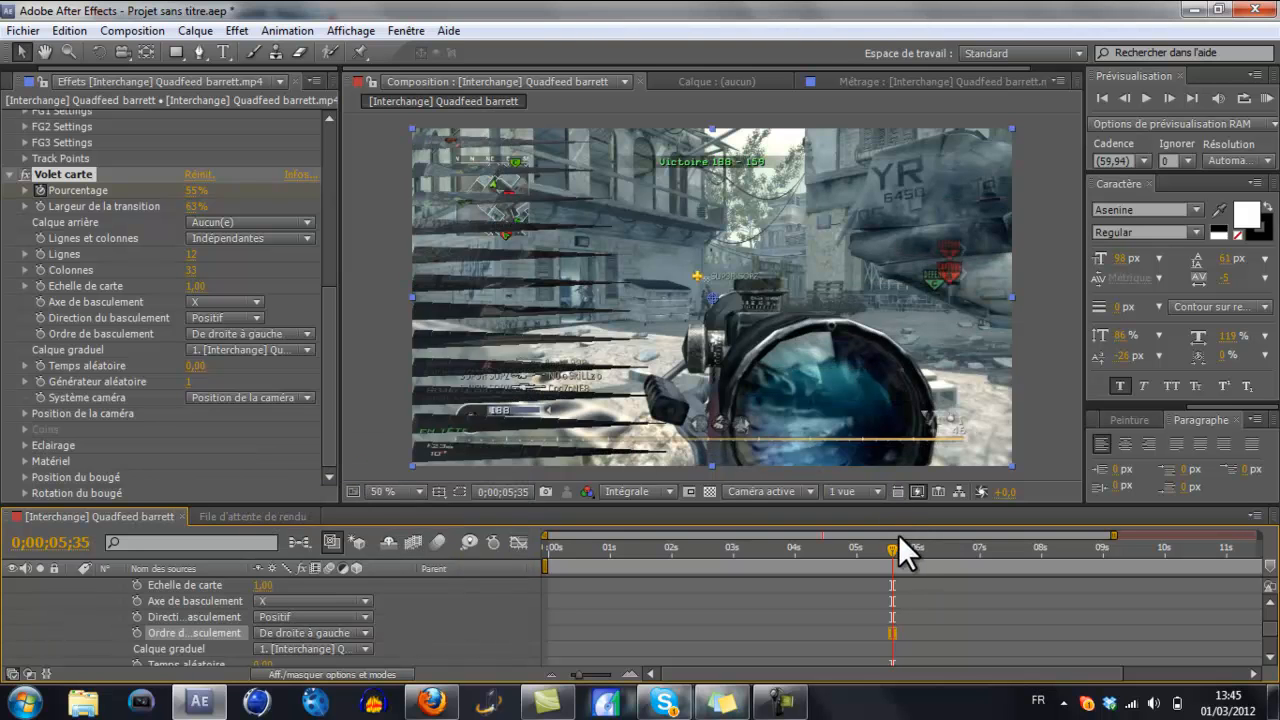
# Step: Run a RAM preview of the card wipe transition starting from 0;00;05;08, and replay it
pyautogui.moveTo(890, 550); pyautogui.dragTo(864, 561)
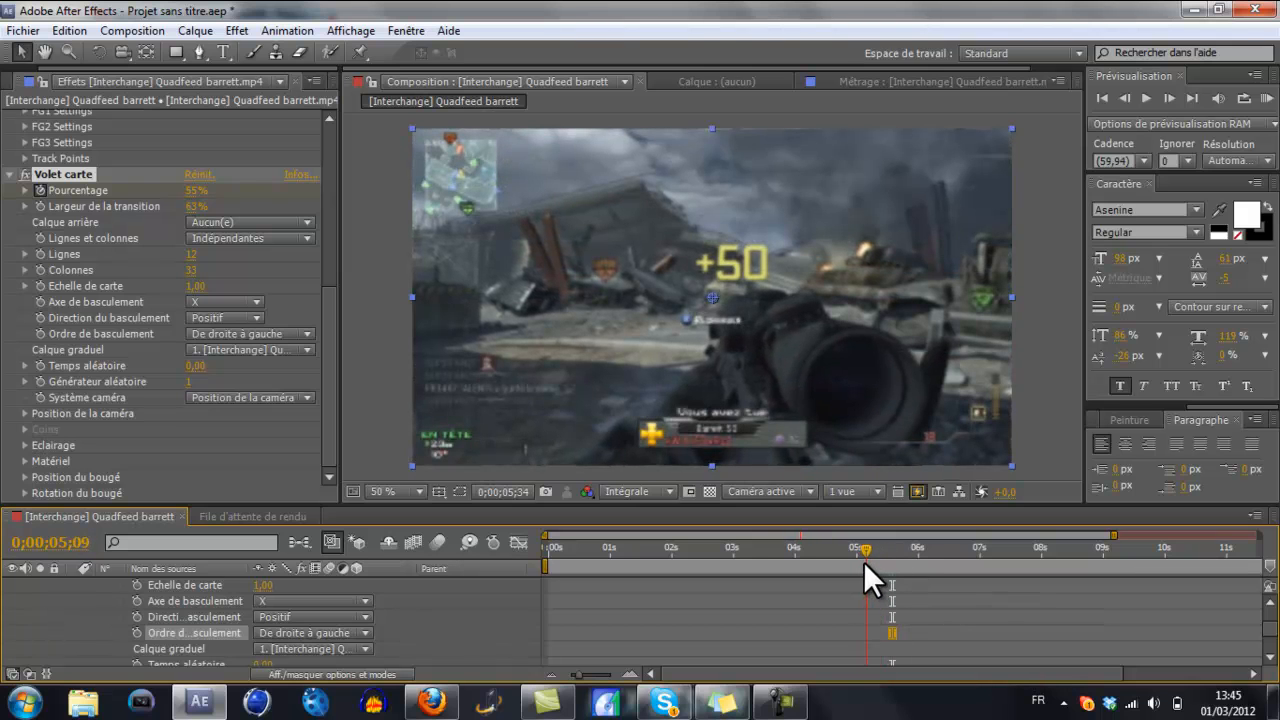
pyautogui.click(1266, 100)
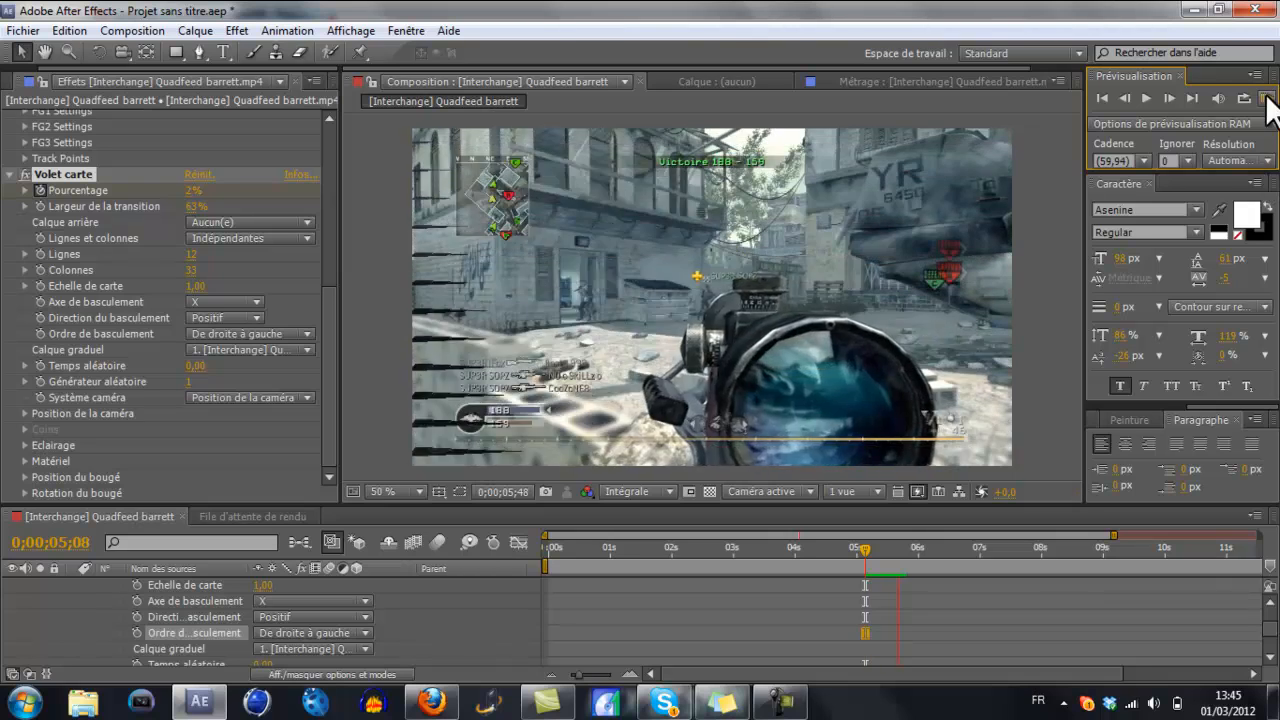
pyautogui.click(1267, 99)
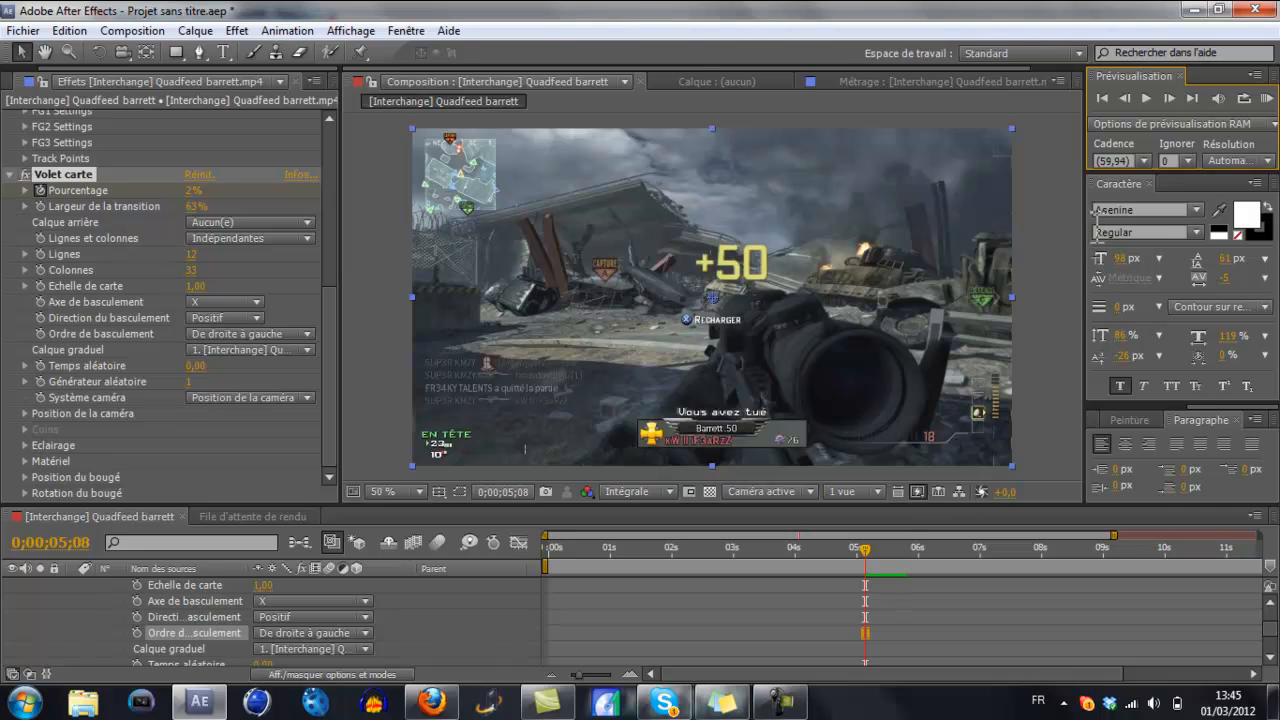
pyautogui.click(1267, 99)
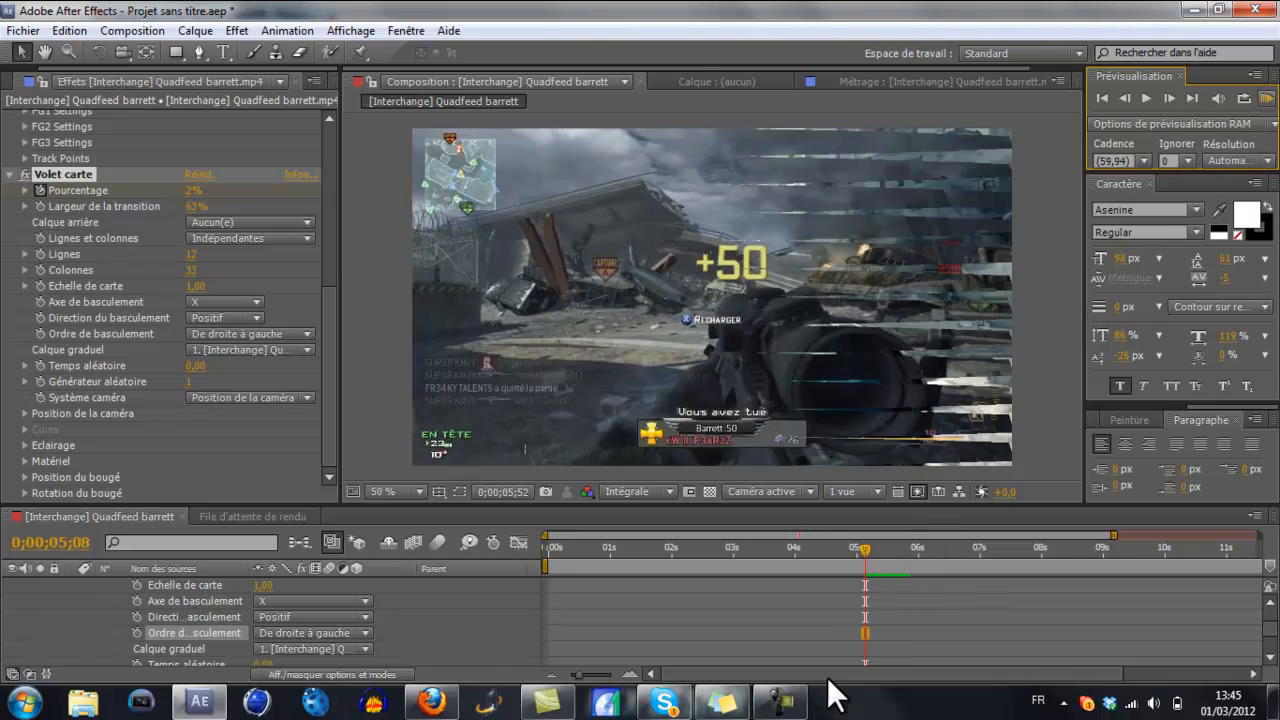
# Step: Delete the Volet carte effect from the first clip and apply the CC Jaws transition with the playhead at 0;00;05;06
pyautogui.moveTo(866, 552)
pyautogui.mouseDown()
pyautogui.moveTo(887, 554)
pyautogui.moveTo(867, 556)
pyautogui.mouseUp()
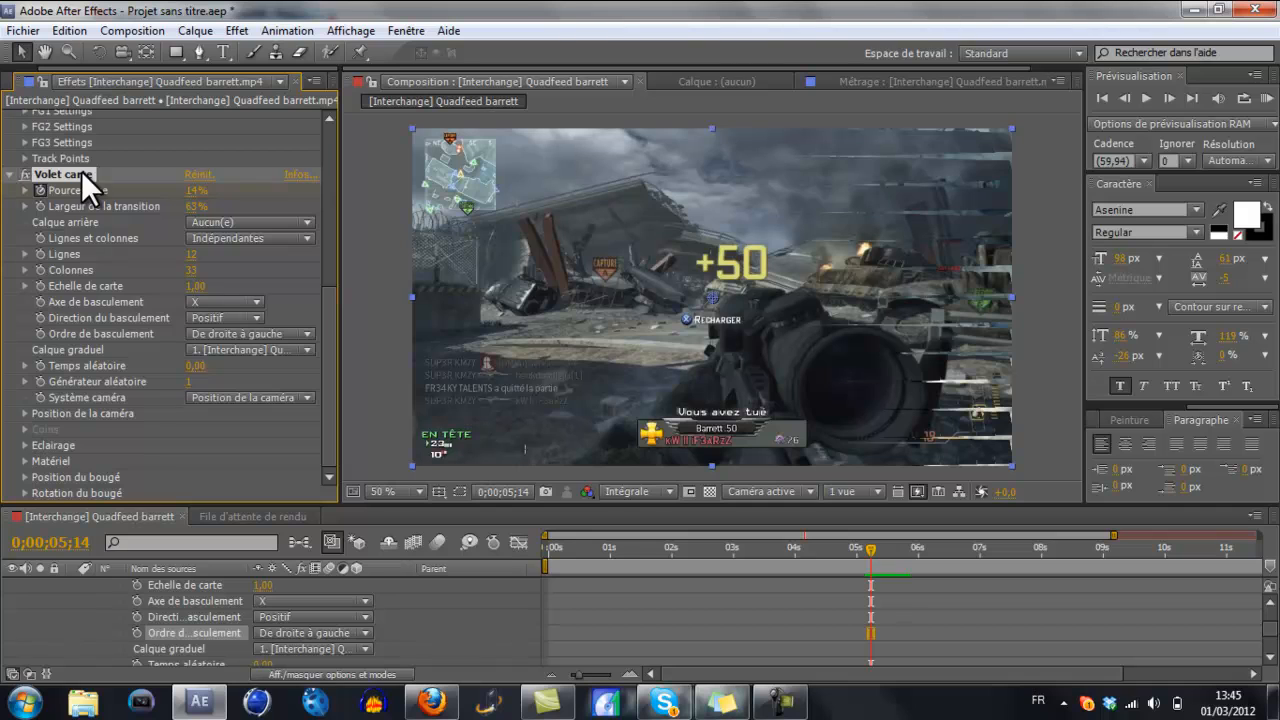
pyautogui.press('Delete')
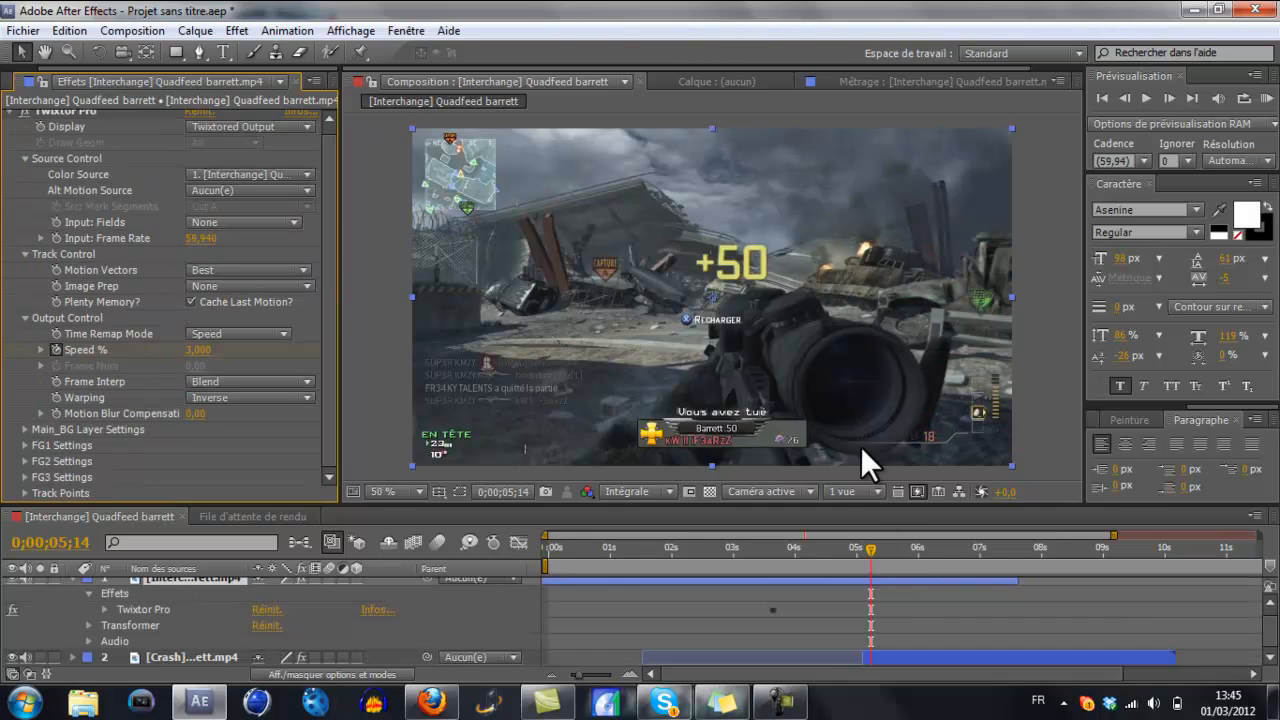
pyautogui.moveTo(864, 549); pyautogui.dragTo(860, 550)
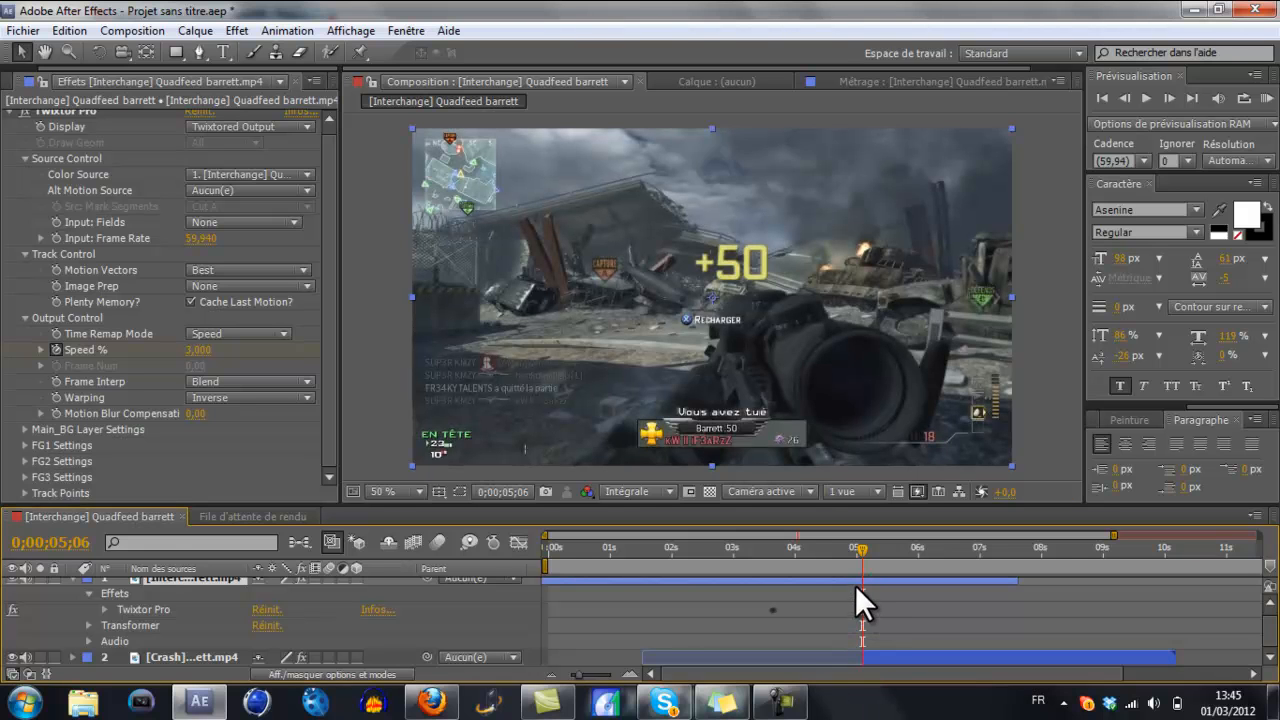
pyautogui.click(240, 32)
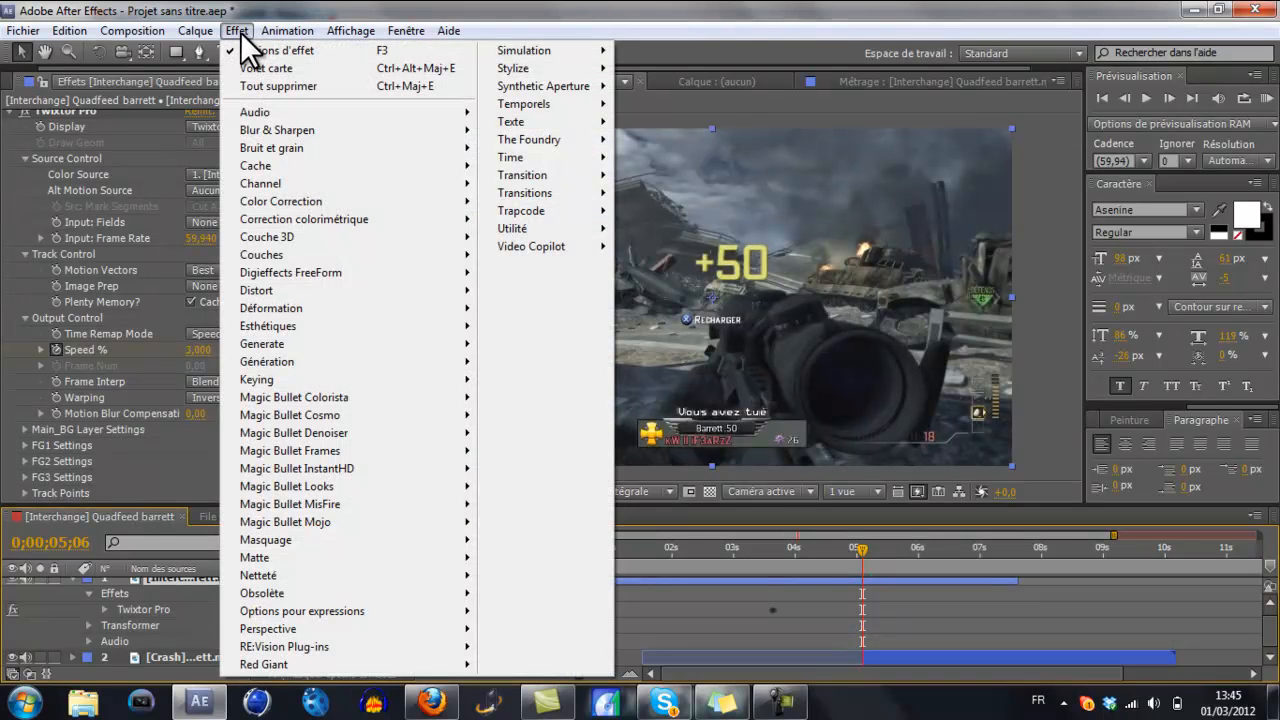
pyautogui.moveTo(557, 184)
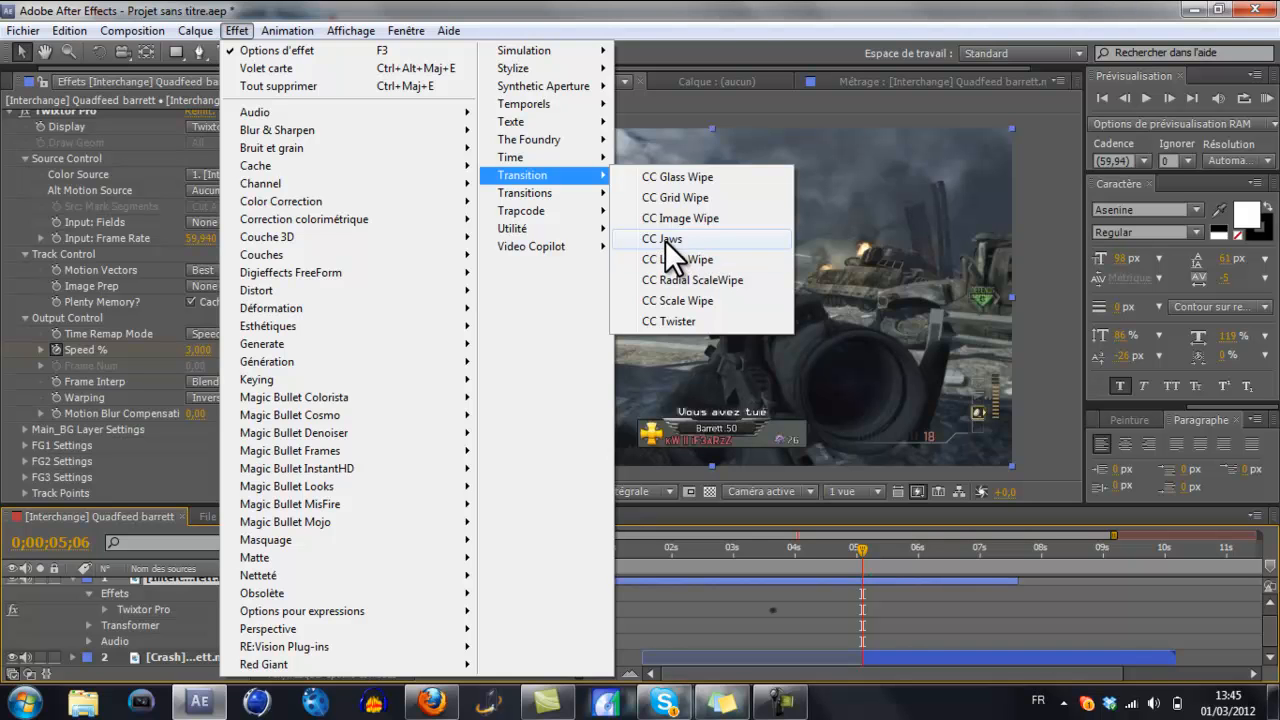
pyautogui.click(665, 240)
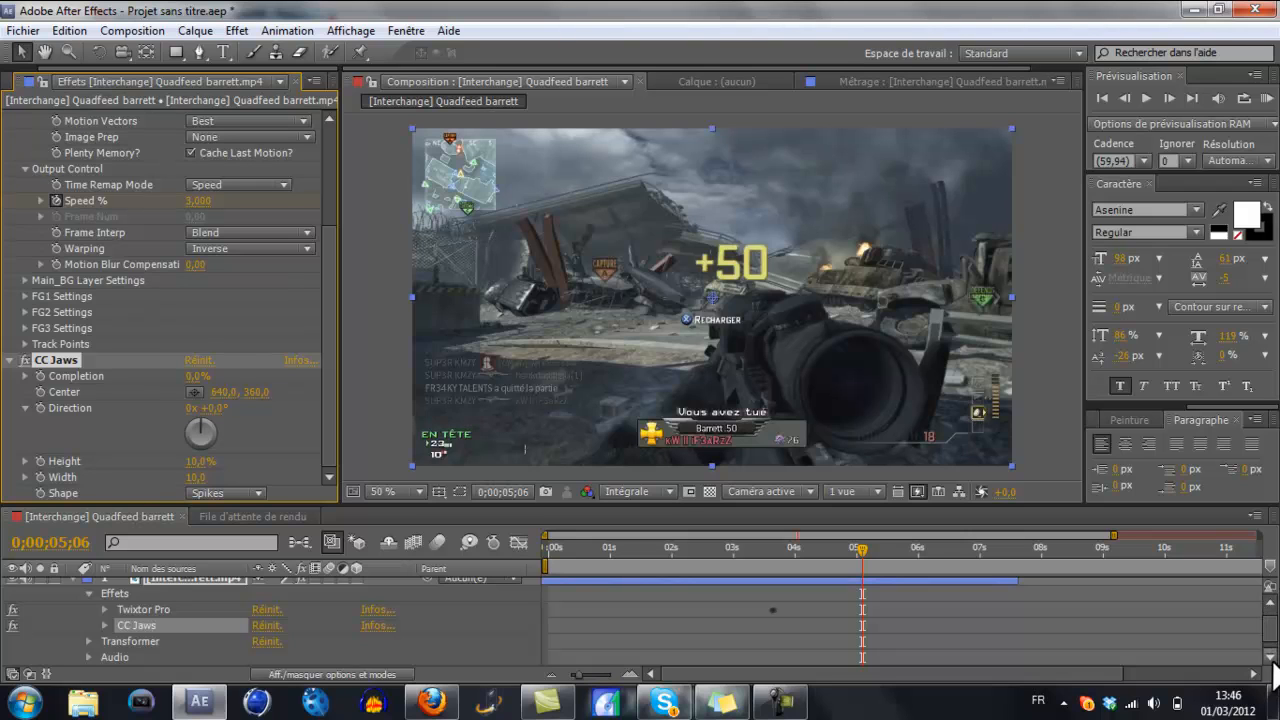
# Step: Keyframe the CC Jaws Completion from 0% at 0;00;05;06 to 100% at 0;00;05;58
pyautogui.click(1270, 658)
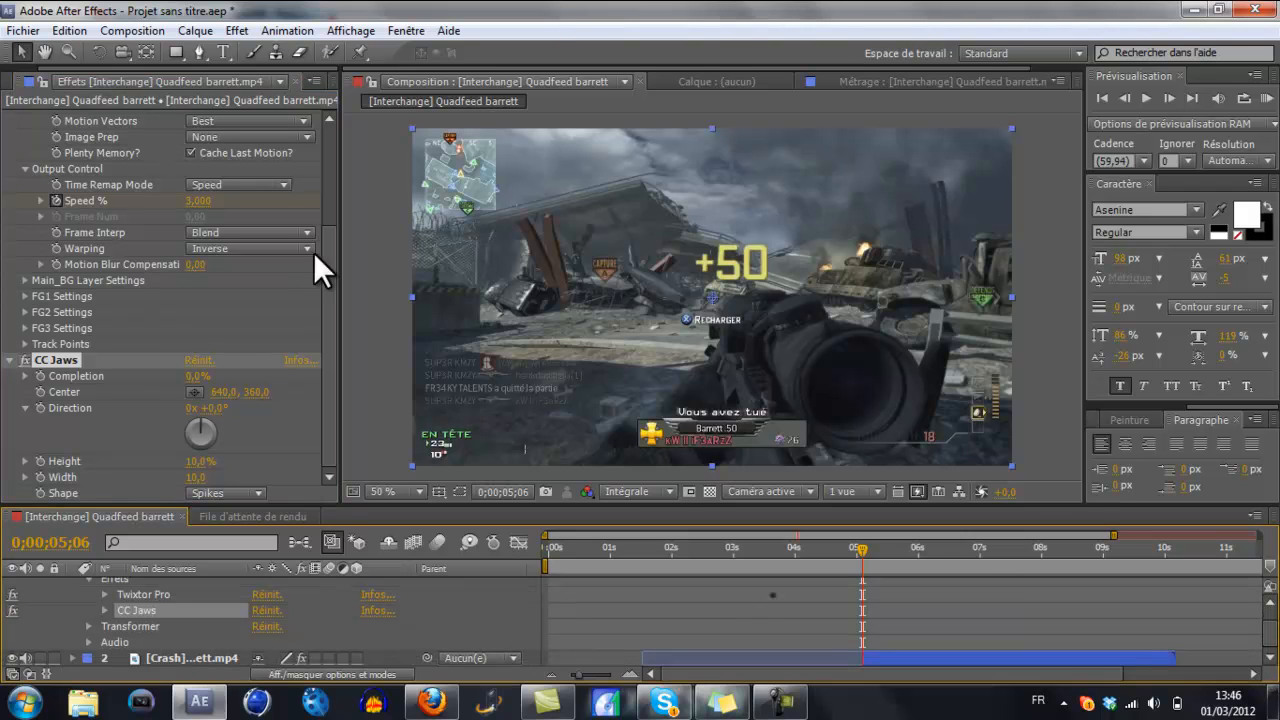
pyautogui.click(1268, 602)
pyautogui.click(1268, 602)
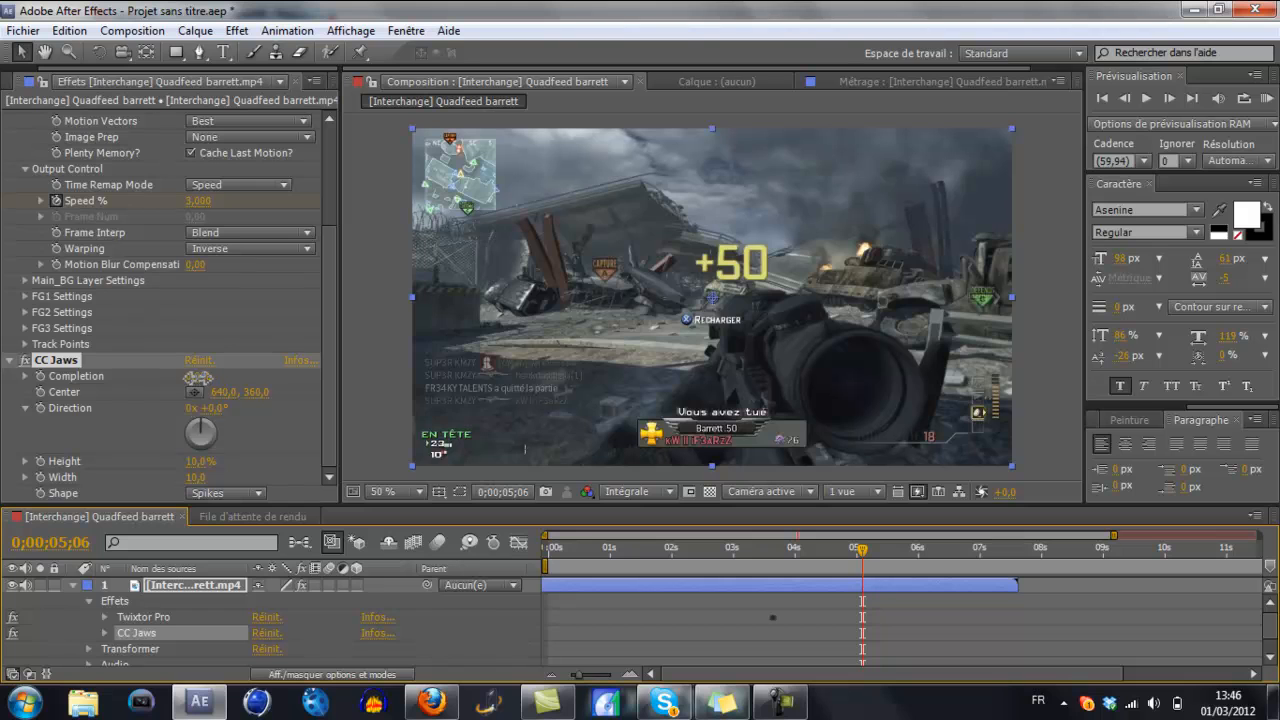
pyautogui.moveTo(197, 376)
pyautogui.mouseDown()
pyautogui.moveTo(234, 381)
pyautogui.moveTo(195, 385)
pyautogui.mouseUp()
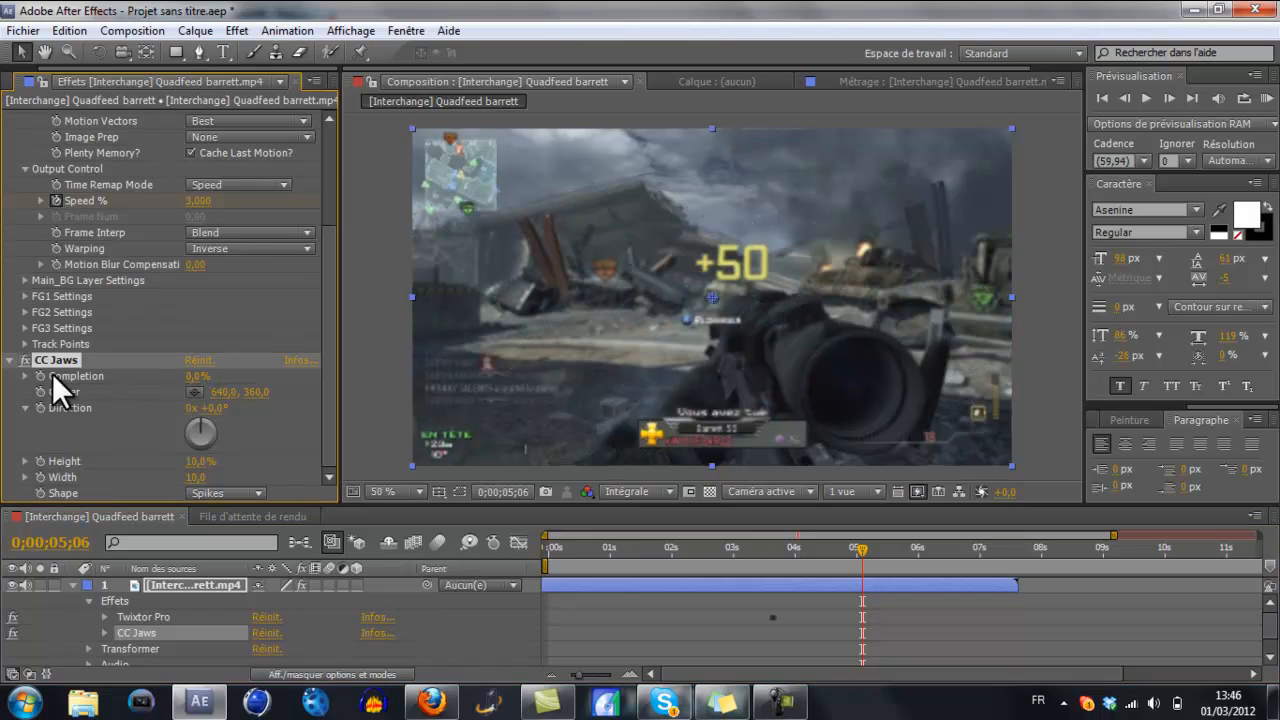
pyautogui.click(40, 374)
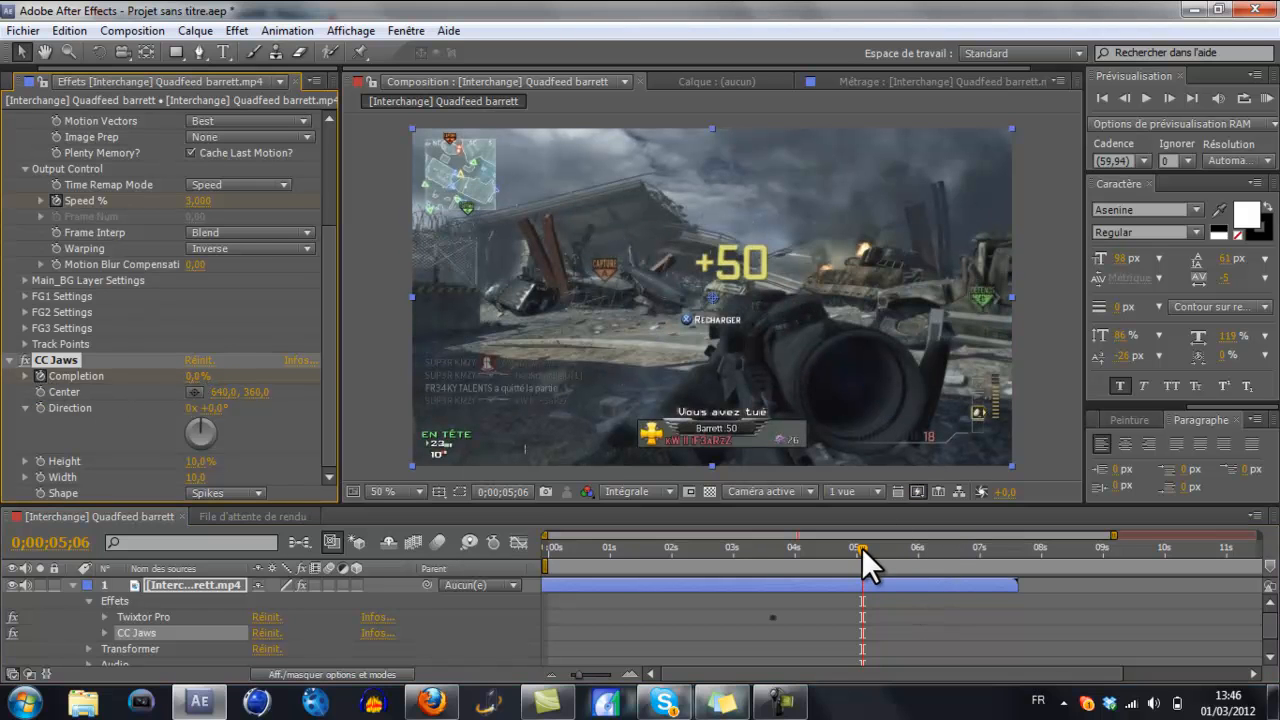
pyautogui.scroll(-1, 116, 606)
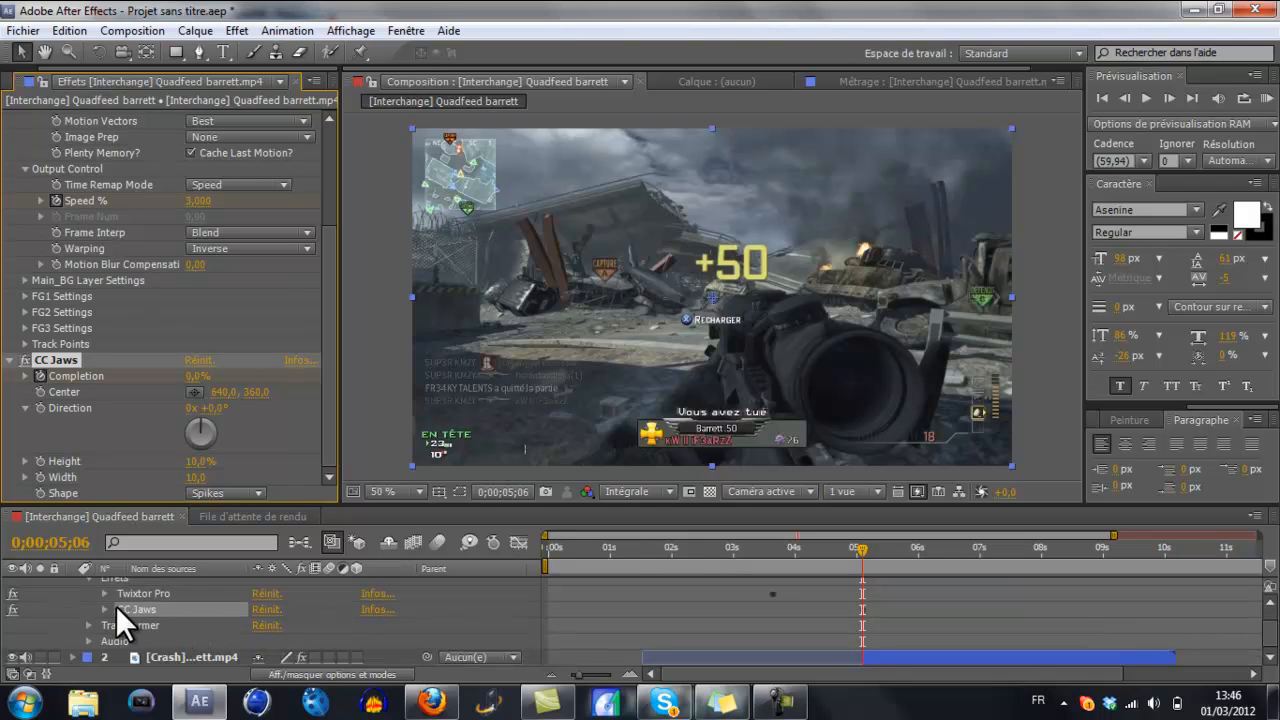
pyautogui.click(105, 608)
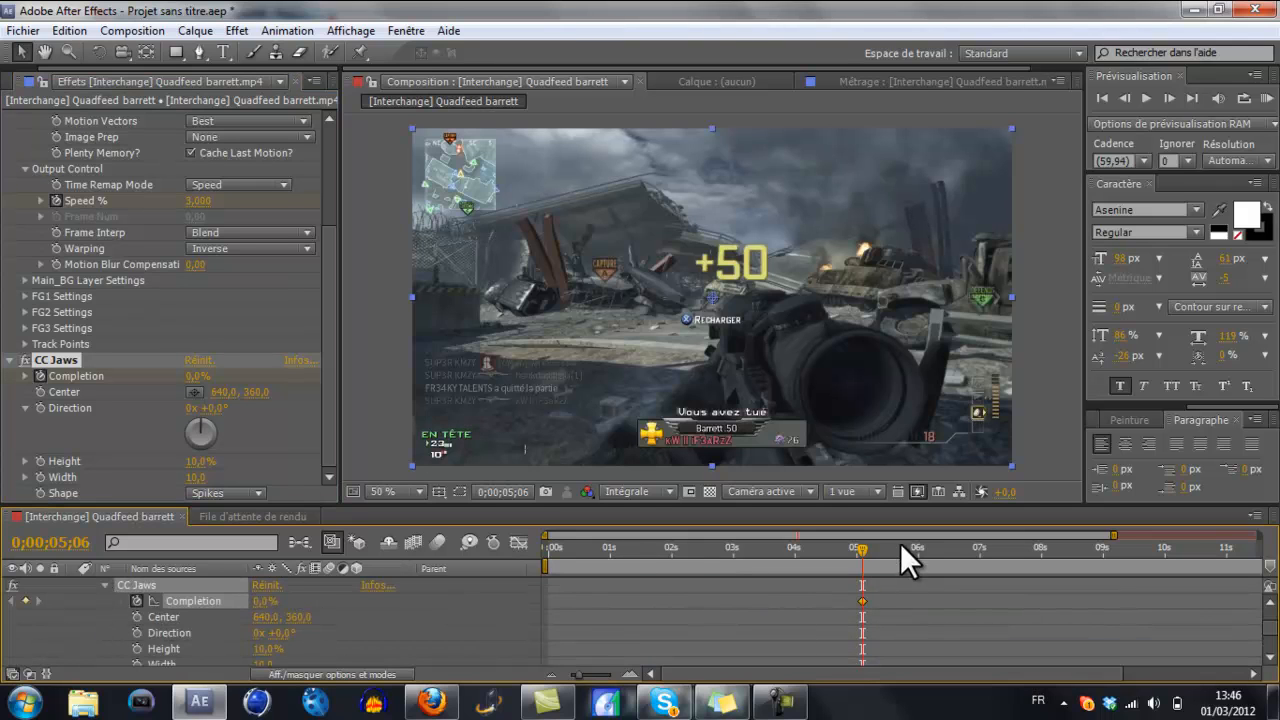
pyautogui.moveTo(858, 550); pyautogui.dragTo(912, 562)
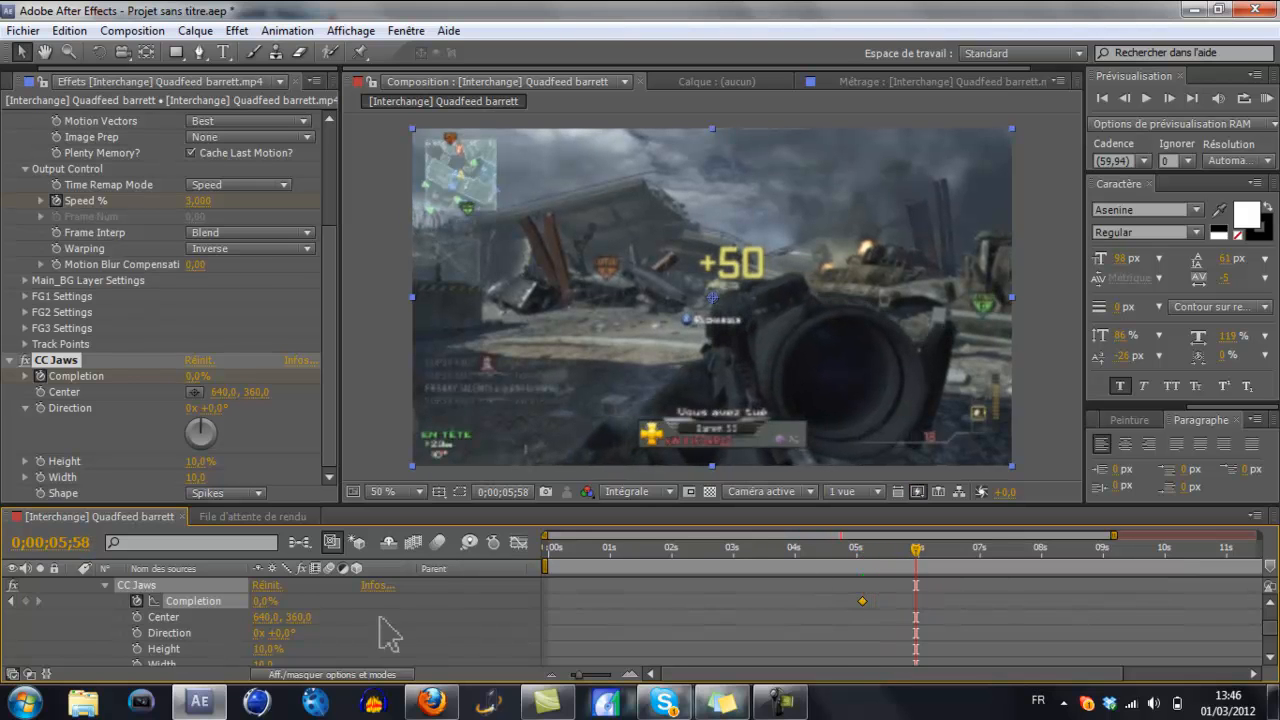
pyautogui.moveTo(258, 601); pyautogui.dragTo(400, 602)
# Step: Try the RoboJaw, Block and Waves shapes of CC Jaws at 0;00;05;11, and return to Spikes
pyautogui.moveTo(916, 549); pyautogui.dragTo(868, 573)
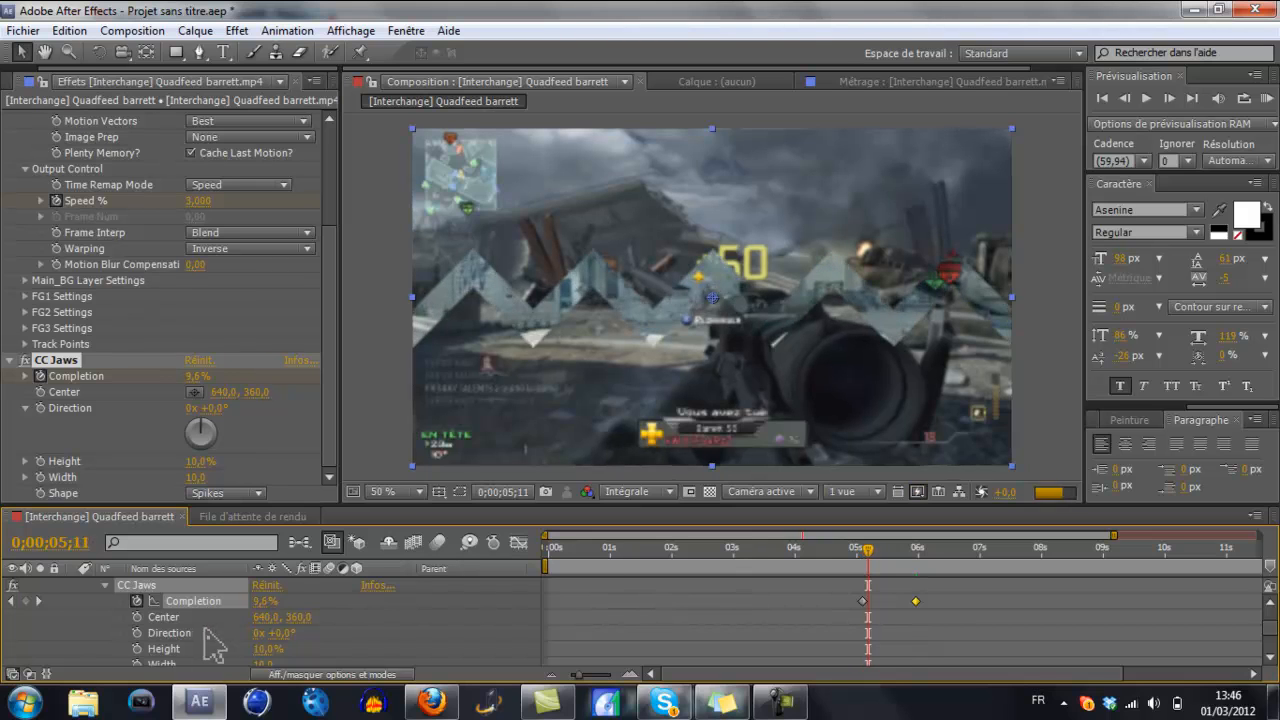
pyautogui.scroll(-1, 213, 640)
pyautogui.scroll(-1, 268, 578)
pyautogui.click(300, 617)
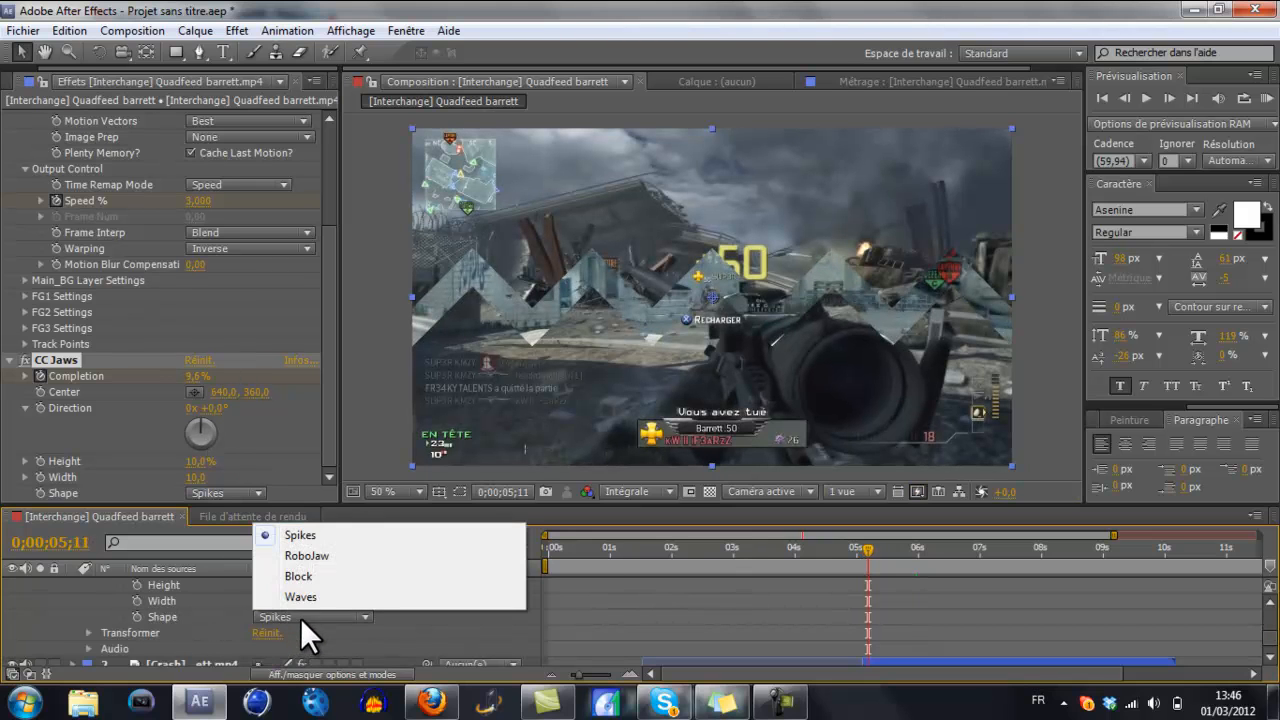
pyautogui.click(305, 555)
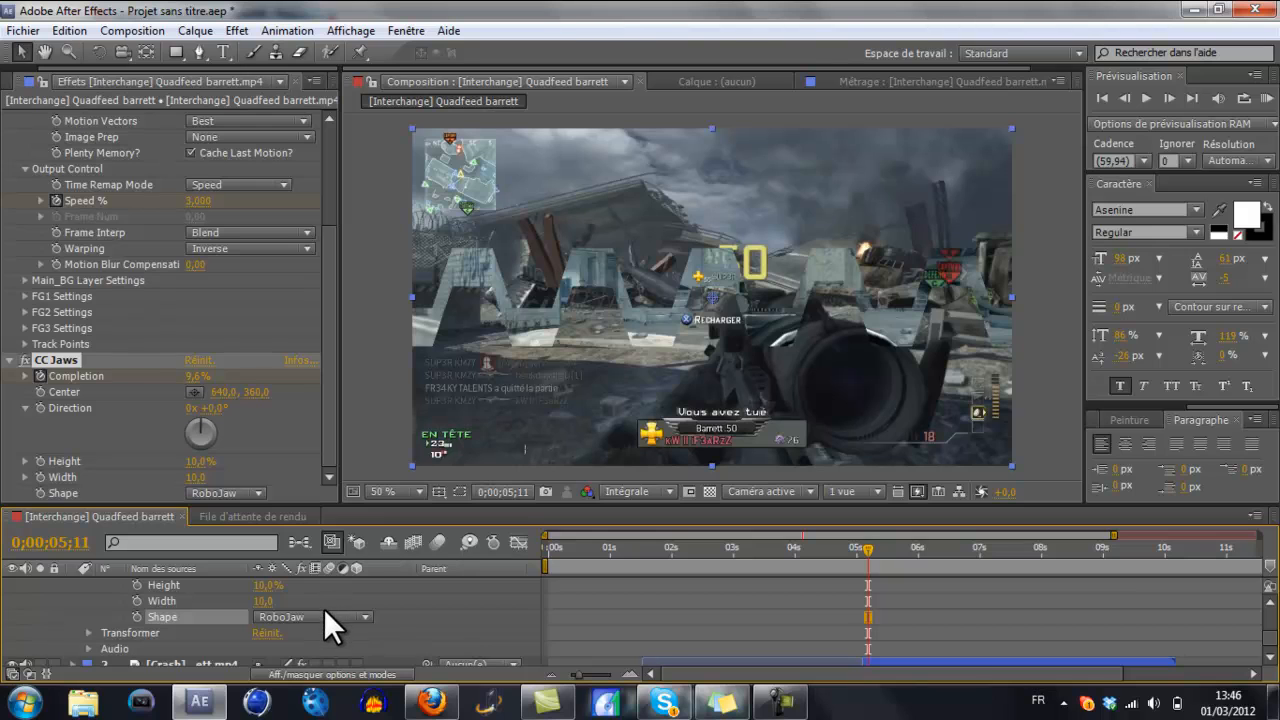
pyautogui.click(323, 612)
pyautogui.click(326, 577)
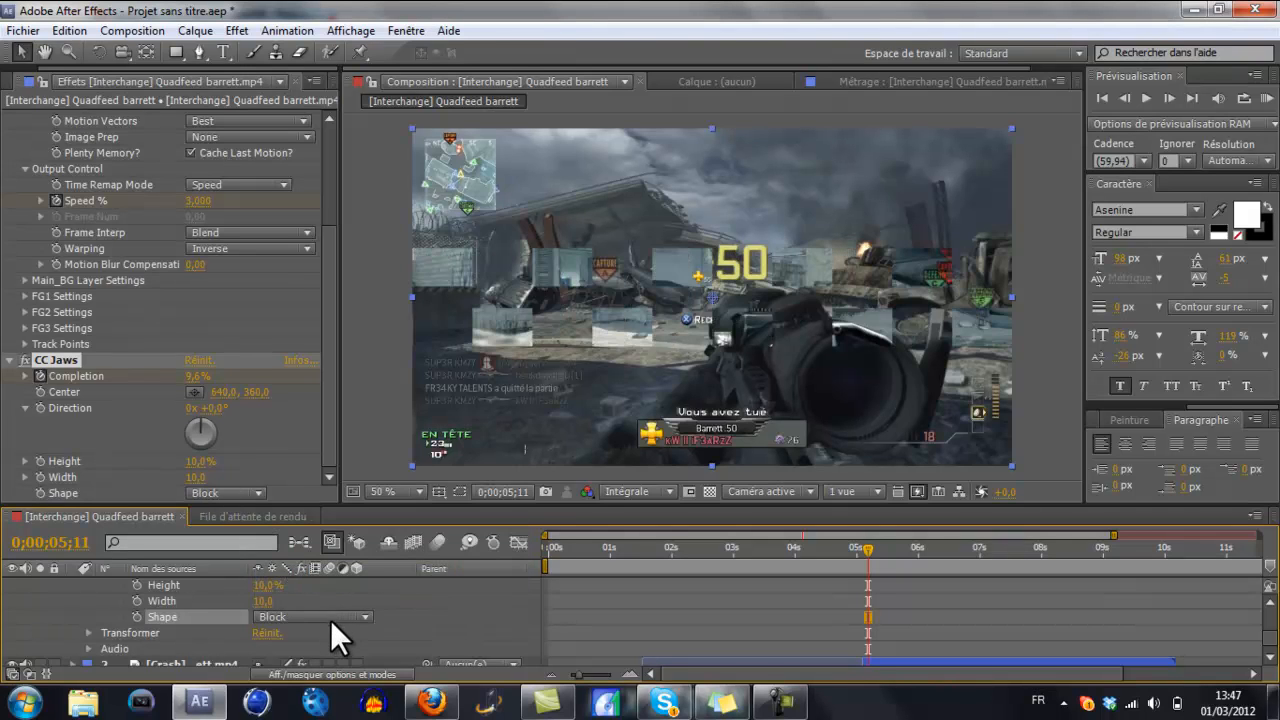
pyautogui.click(330, 619)
pyautogui.click(334, 597)
pyautogui.click(333, 611)
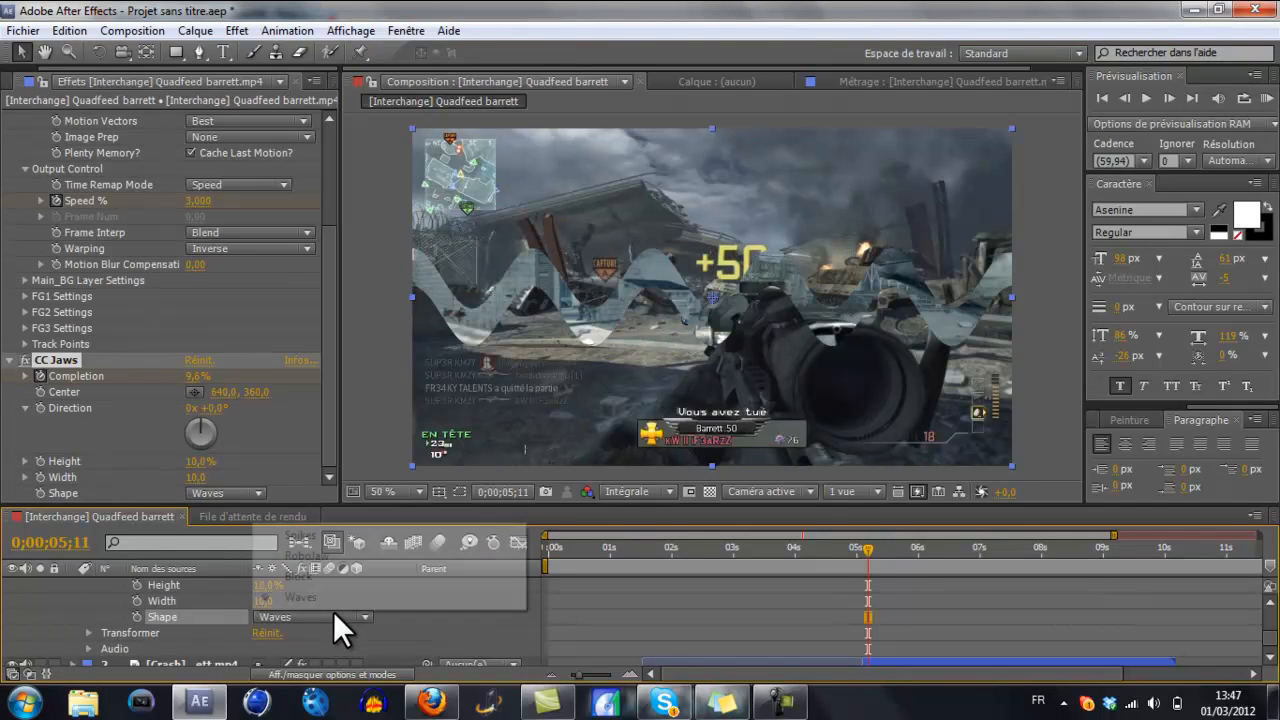
pyautogui.click(338, 539)
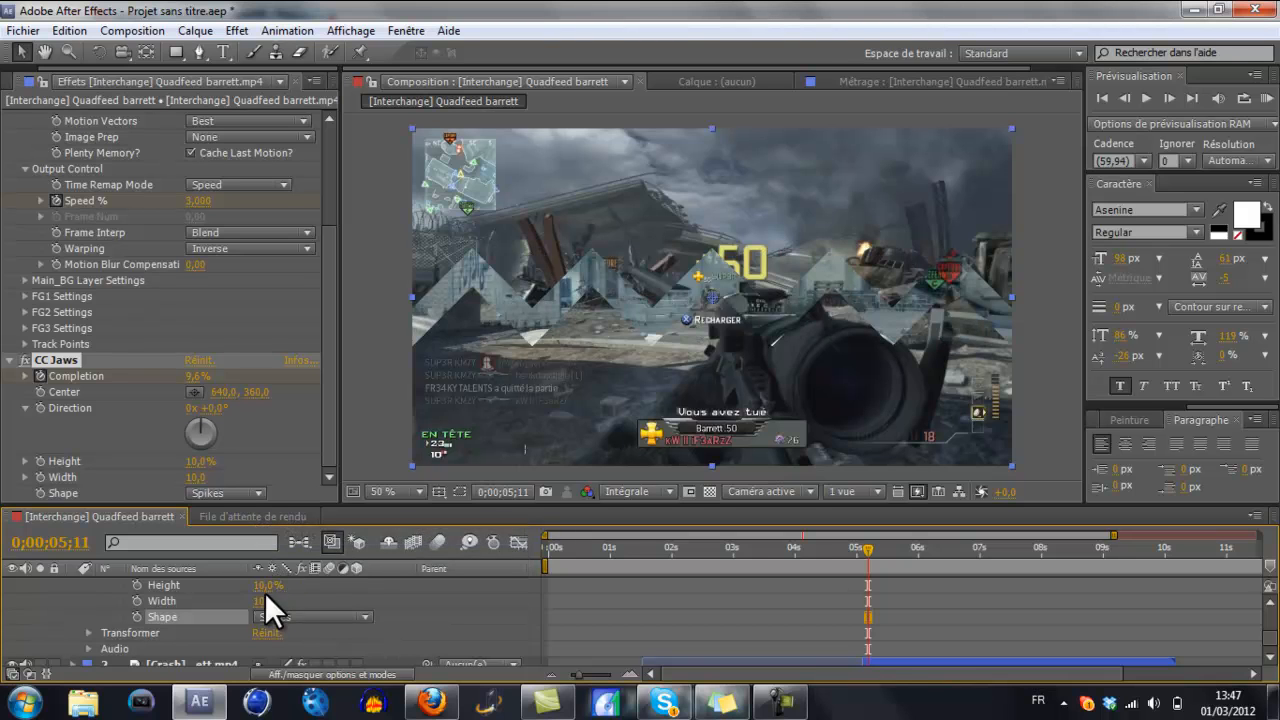
# Step: Set the CC Jaws spikes to a Height of 15,0% and a Width of 7,3
pyautogui.moveTo(265, 598); pyautogui.dragTo(285, 618)
pyautogui.scroll(1, 283, 593)
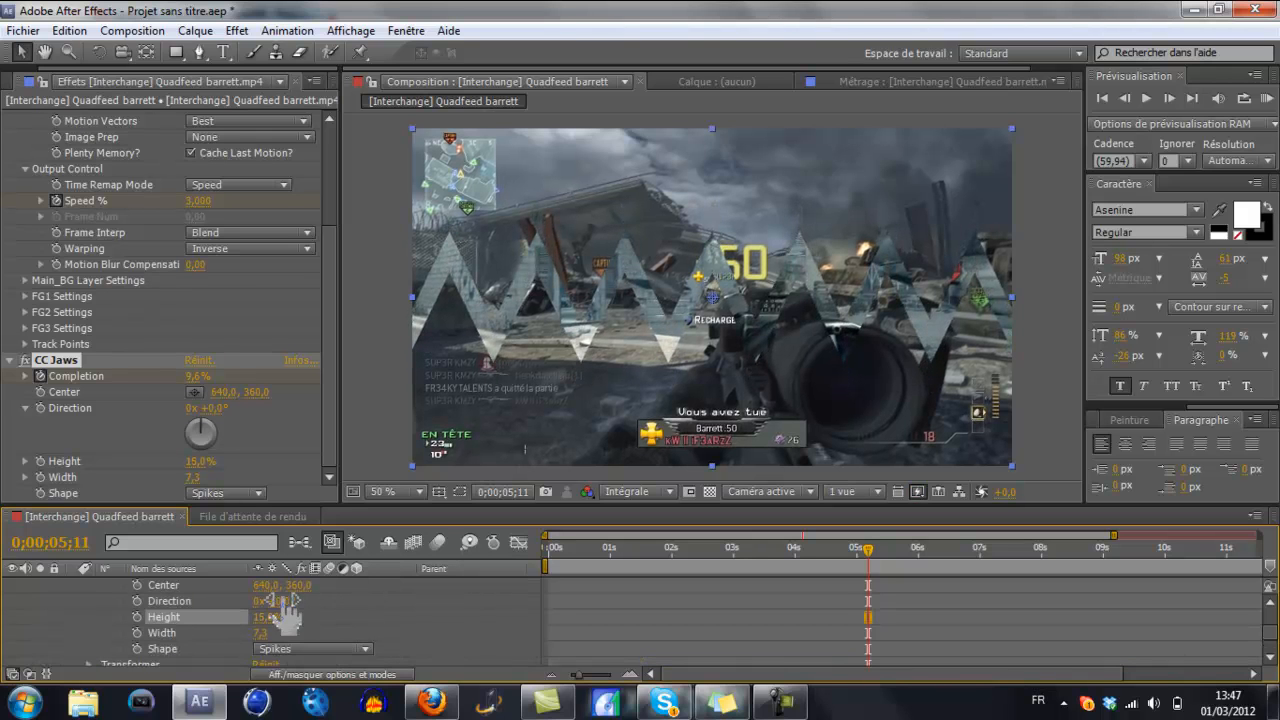
pyautogui.scroll(1, 295, 622)
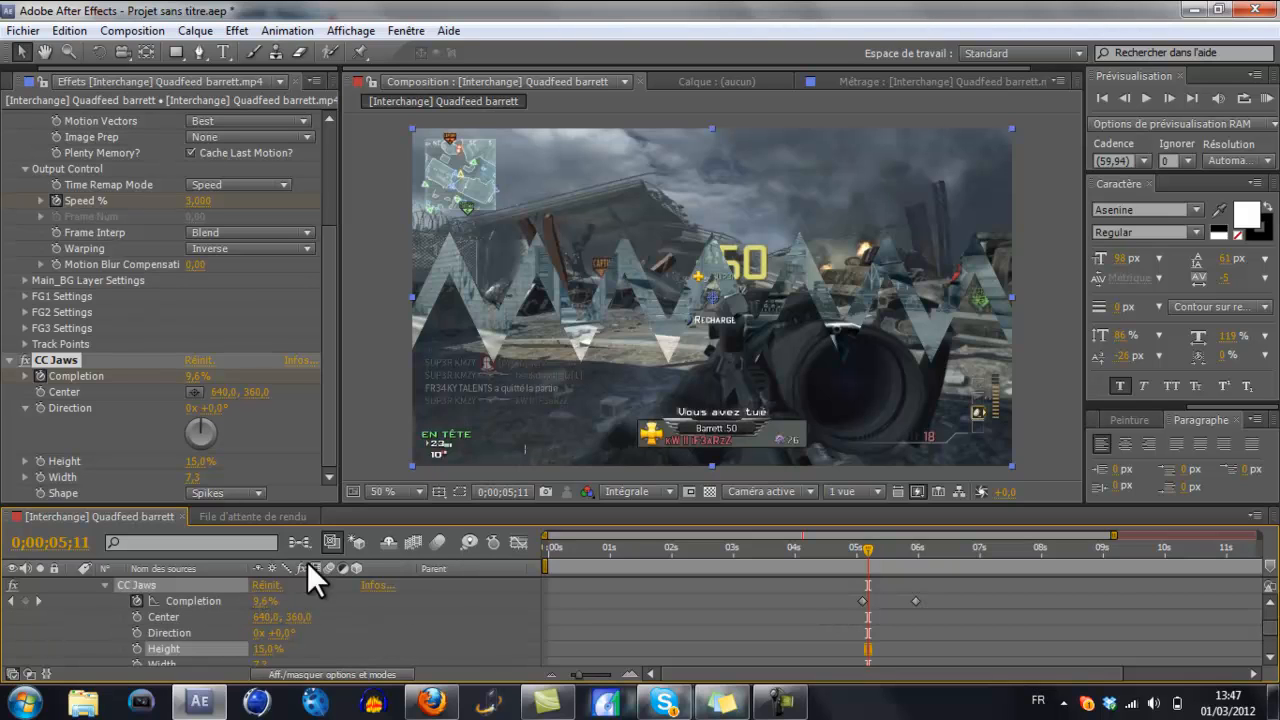
# Step: Add a CC Jaws Direction keyframe of 0° at 0;00;05;07, and go to 0;00;05;20
pyautogui.moveTo(872, 548); pyautogui.dragTo(864, 549)
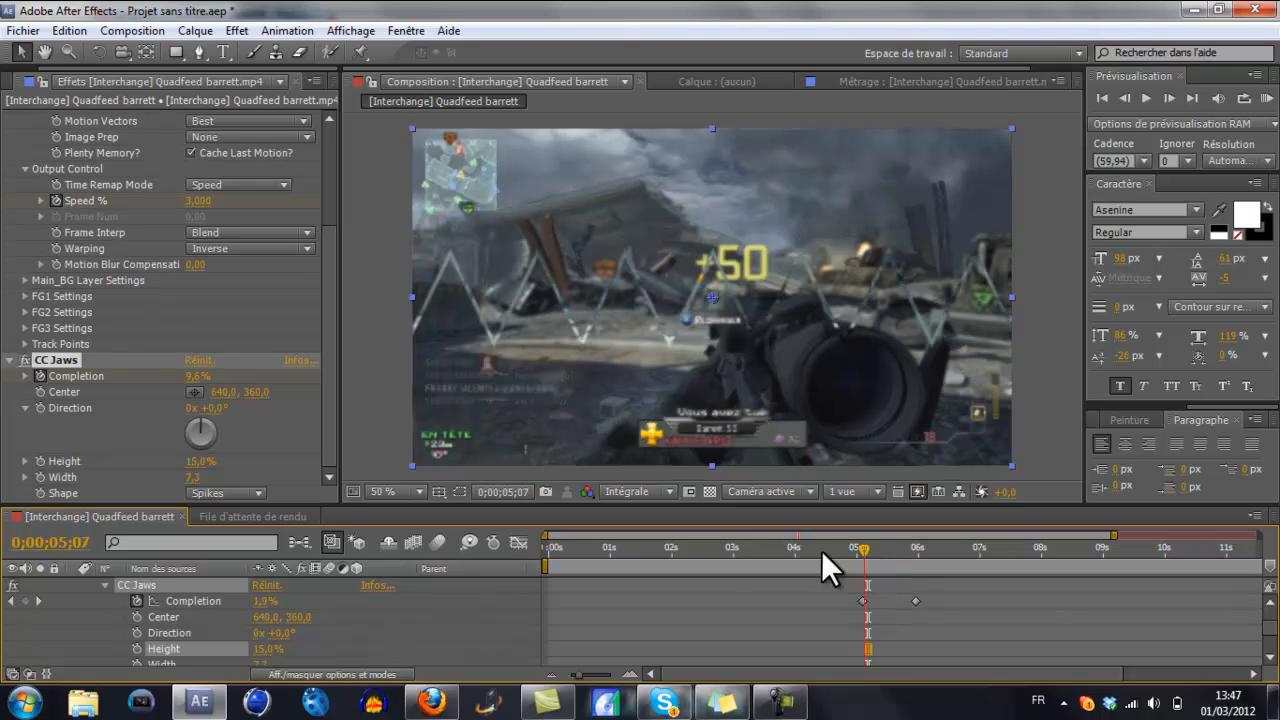
pyautogui.click(137, 633)
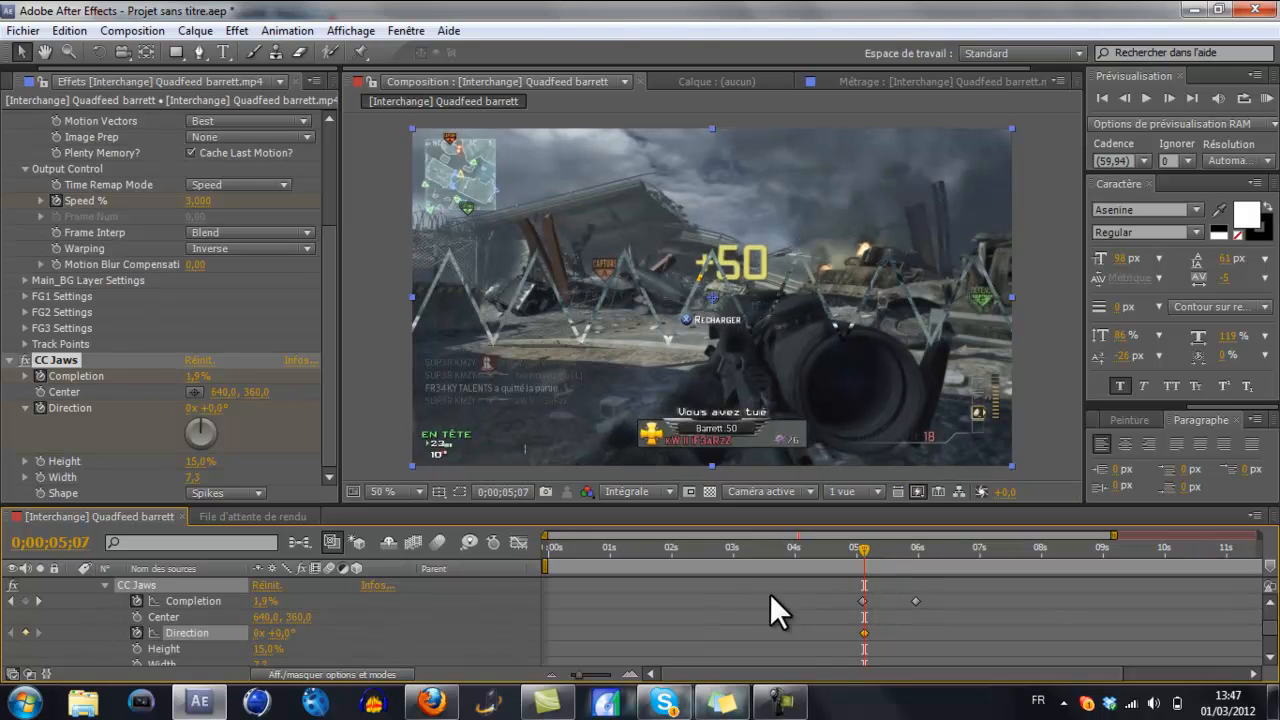
pyautogui.moveTo(863, 550); pyautogui.dragTo(876, 550)
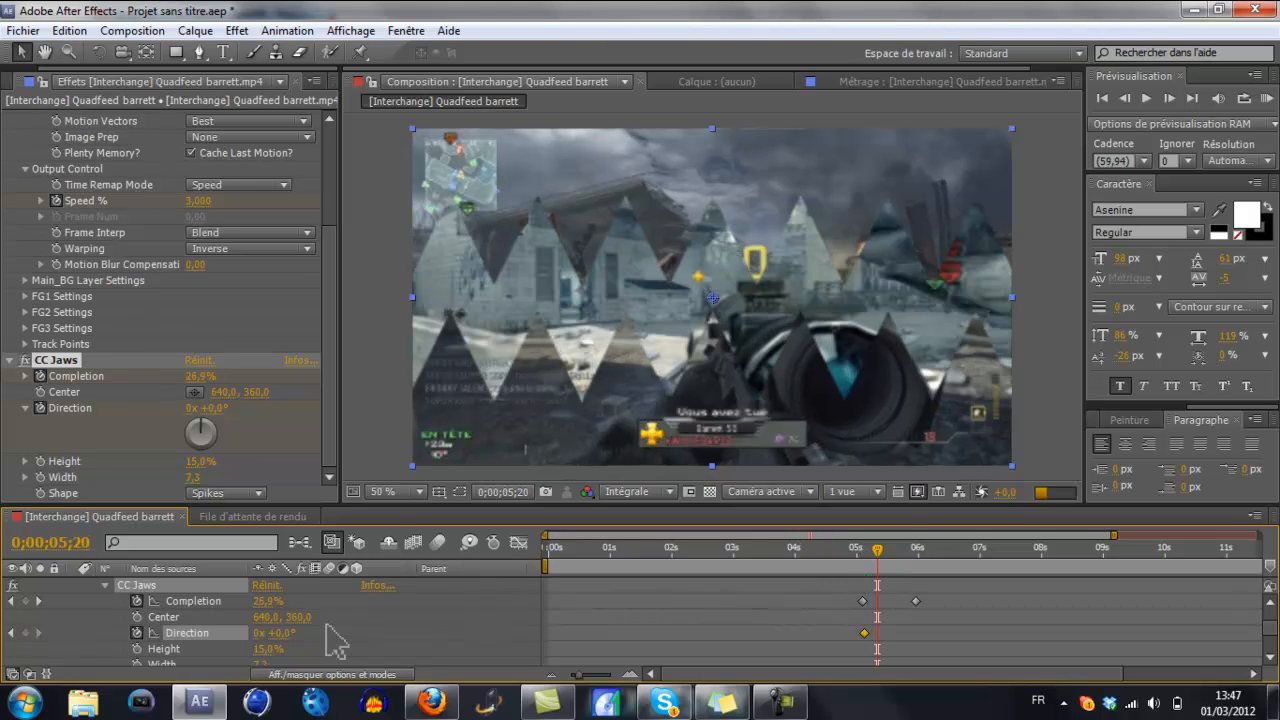
pyautogui.moveTo(262, 633); pyautogui.dragTo(378, 622)
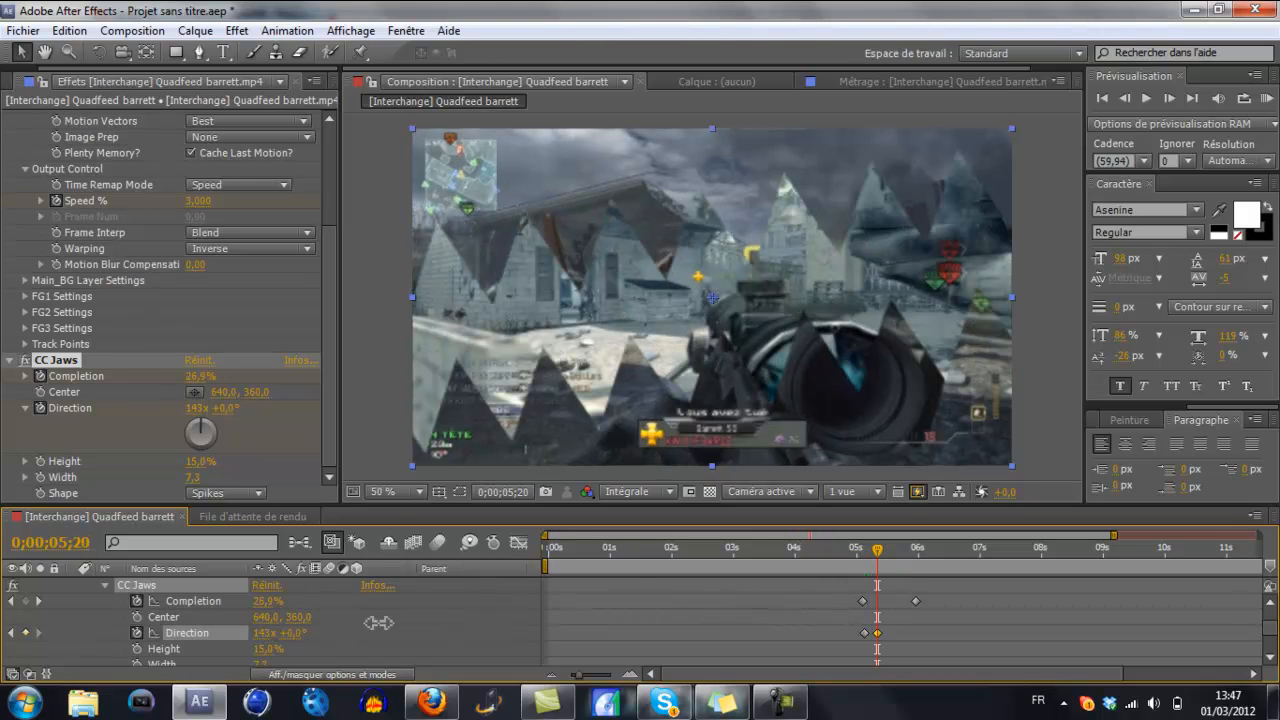
pyautogui.click(268, 633)
pyautogui.write('0')
pyautogui.press('Return')
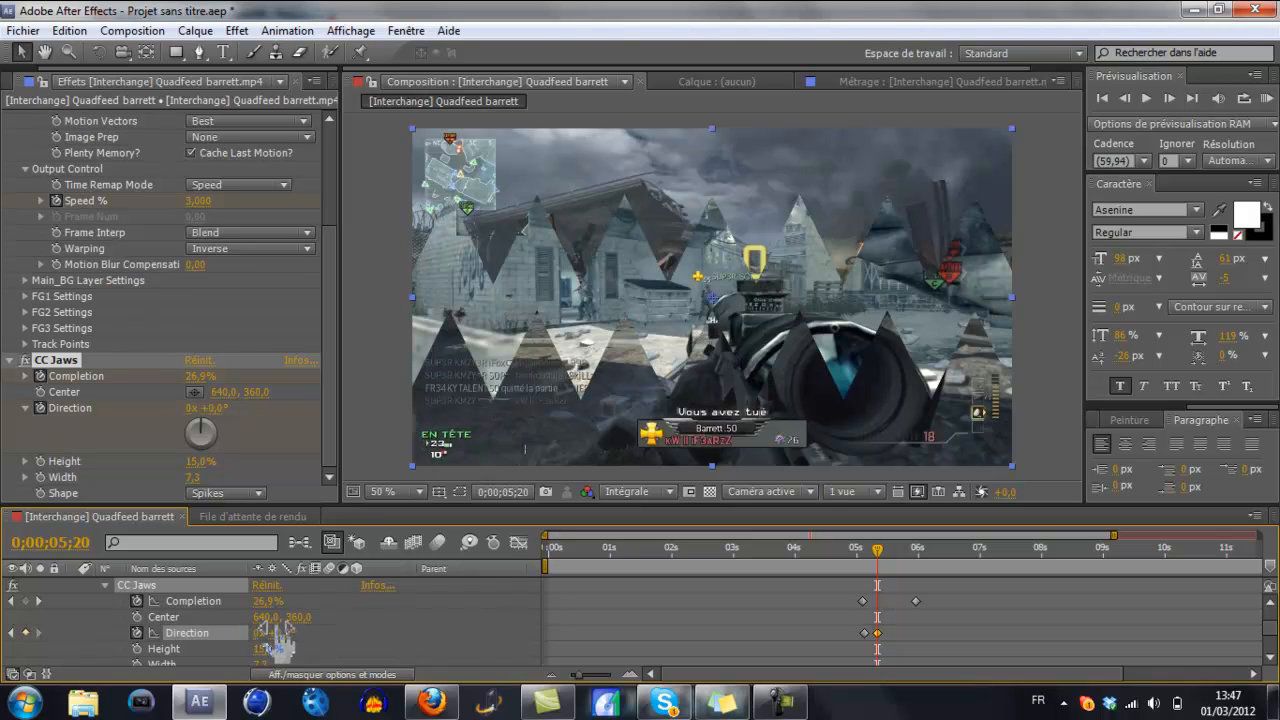
# Step: Keyframe the CC Jaws Direction at 53° on 0;00;05;20 and 138° on 0;00;05;38, and rotate it further at 0;00;05;58
pyautogui.moveTo(285, 633); pyautogui.dragTo(324, 618)
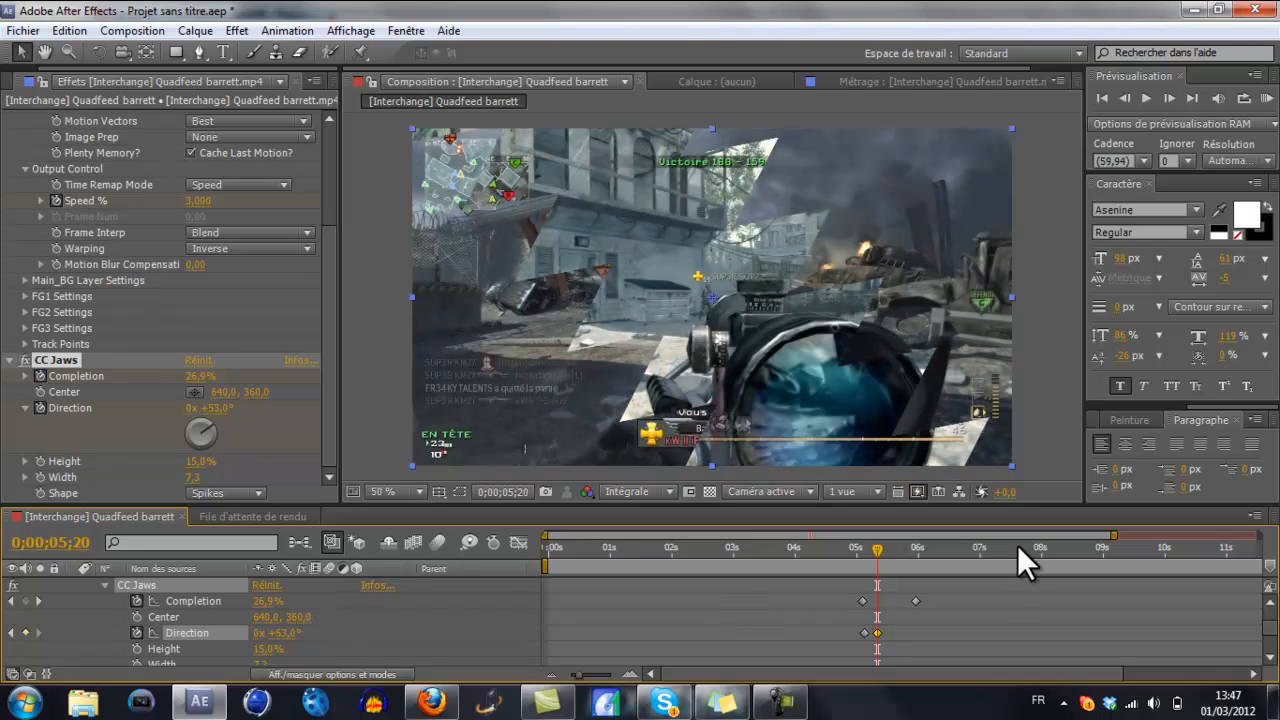
pyautogui.moveTo(888, 548); pyautogui.dragTo(895, 551)
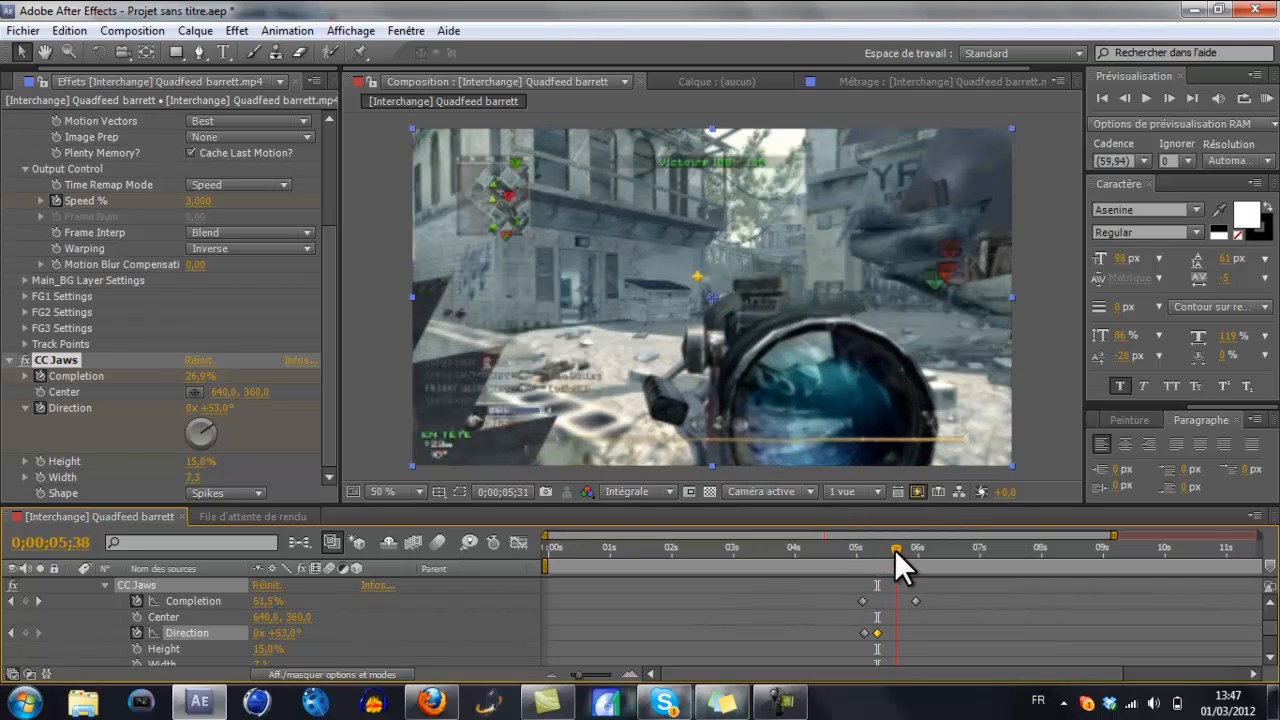
pyautogui.moveTo(290, 640); pyautogui.dragTo(371, 629)
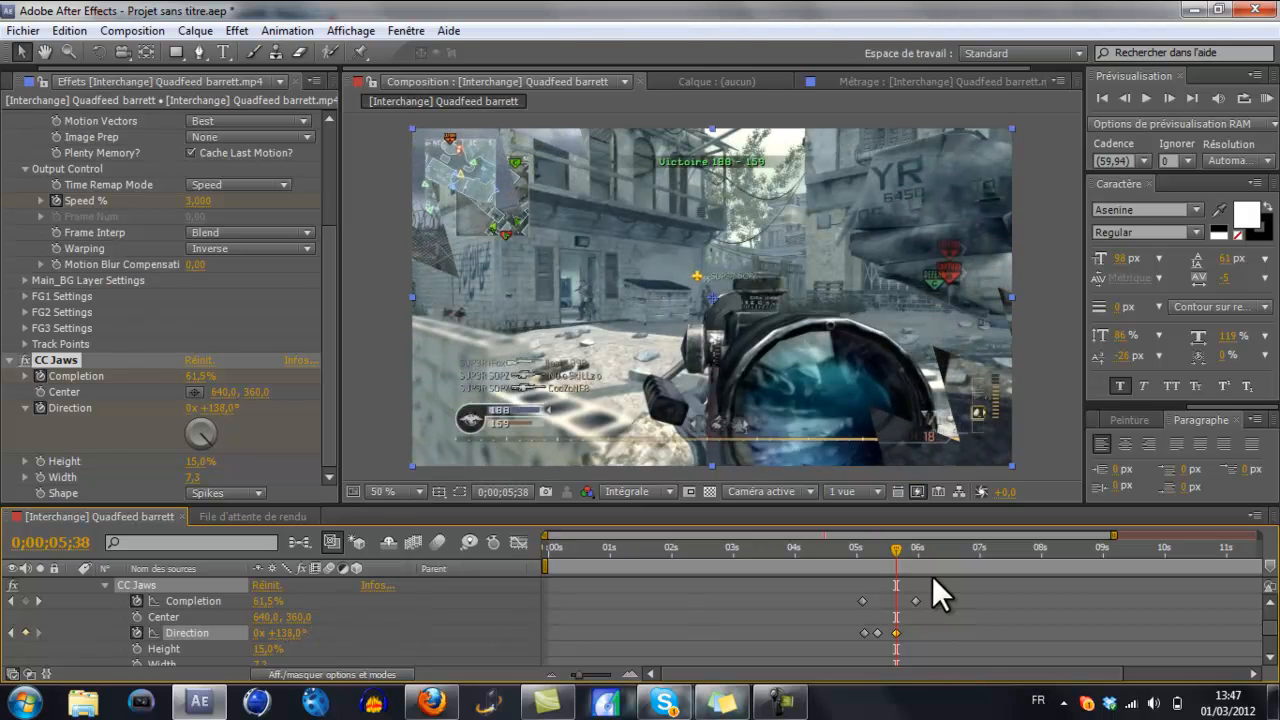
pyautogui.moveTo(900, 551); pyautogui.dragTo(917, 551)
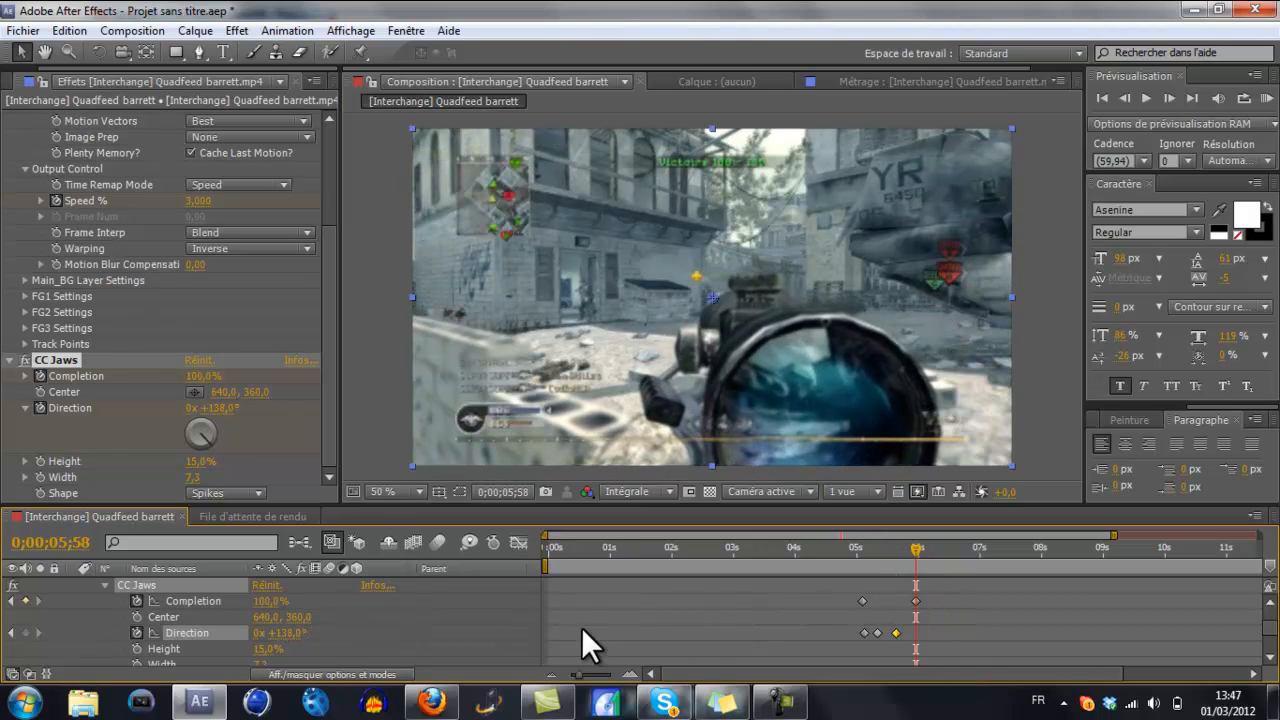
pyautogui.moveTo(297, 642); pyautogui.dragTo(350, 634)
# Step: Scrub back through the rotating CC Jaws transition to check it, ending at 0;00;05;08
pyautogui.moveTo(909, 552); pyautogui.dragTo(881, 566)
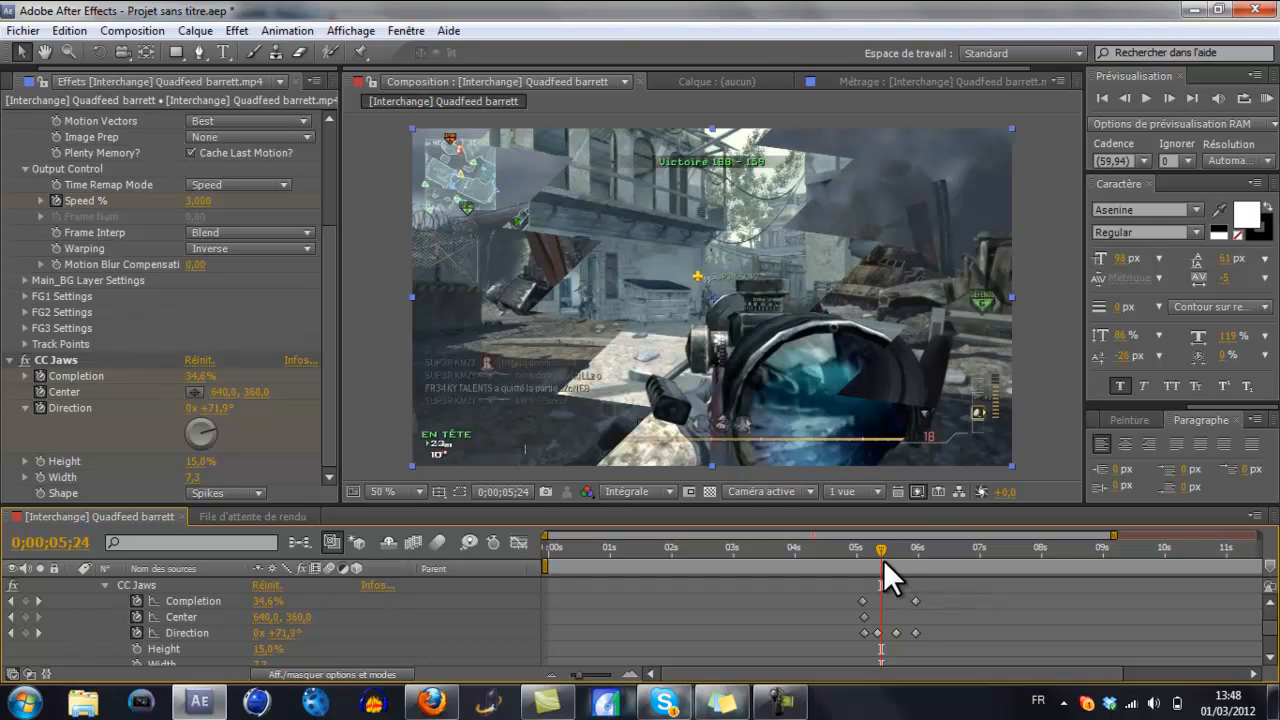
pyautogui.moveTo(883, 560)
pyautogui.mouseDown()
pyautogui.moveTo(860, 564)
pyautogui.moveTo(898, 566)
pyautogui.moveTo(862, 571)
pyautogui.mouseUp()
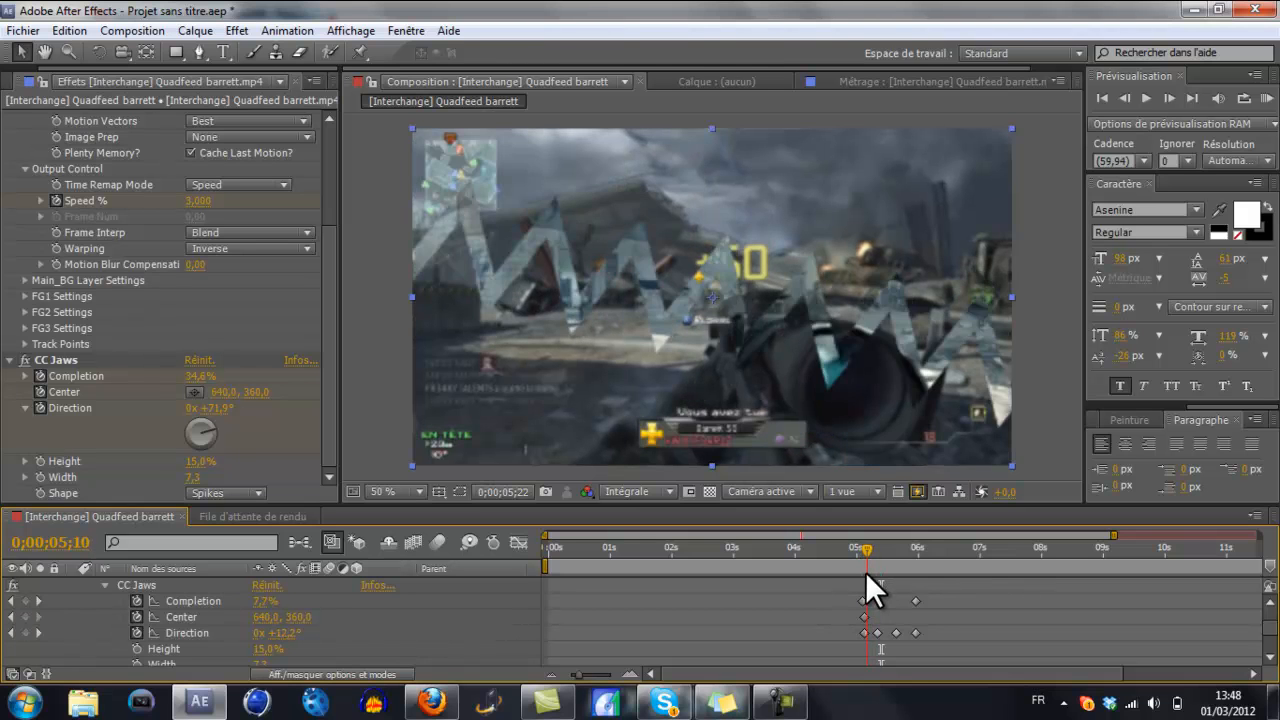
pyautogui.moveTo(862, 569); pyautogui.dragTo(865, 572)
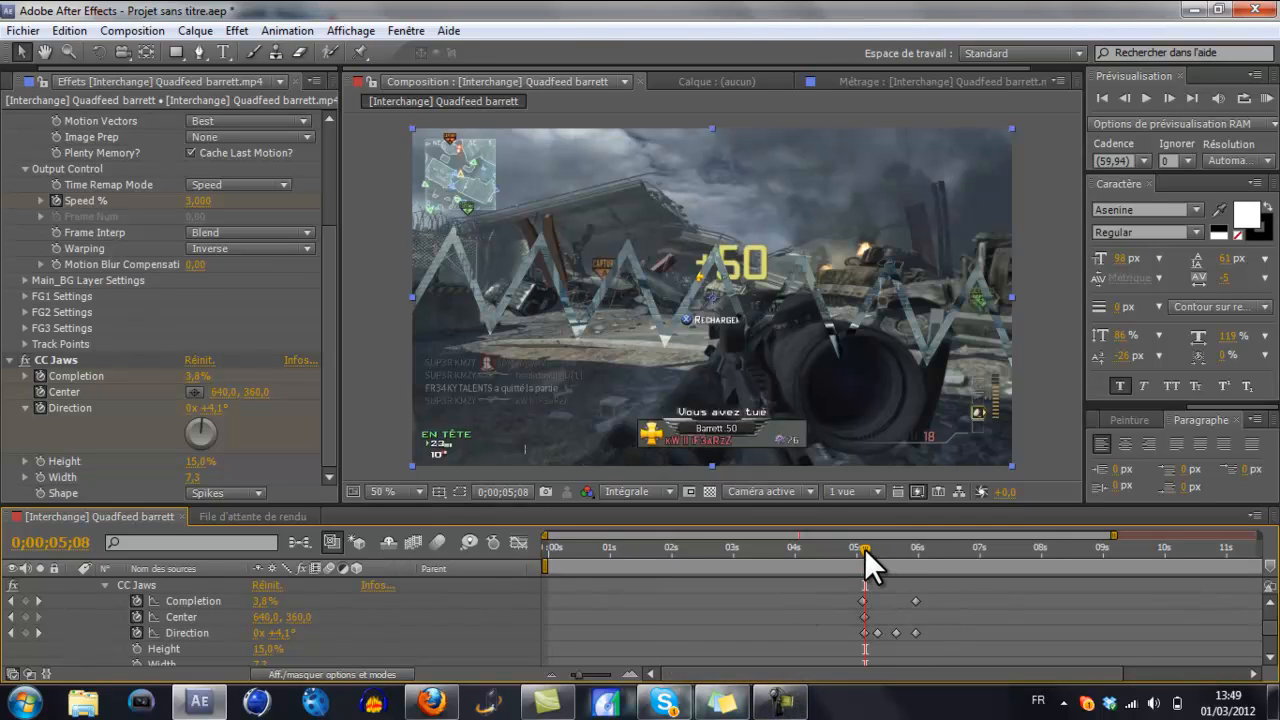
pyautogui.moveTo(775, 702)
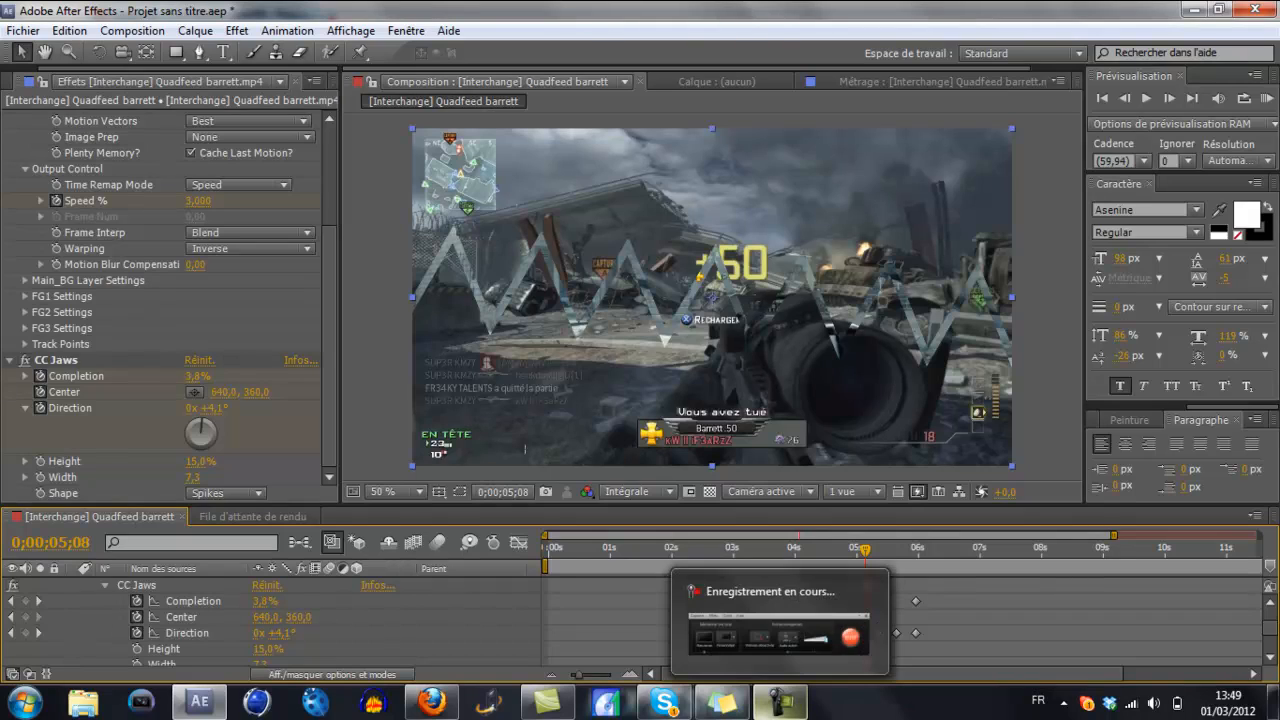